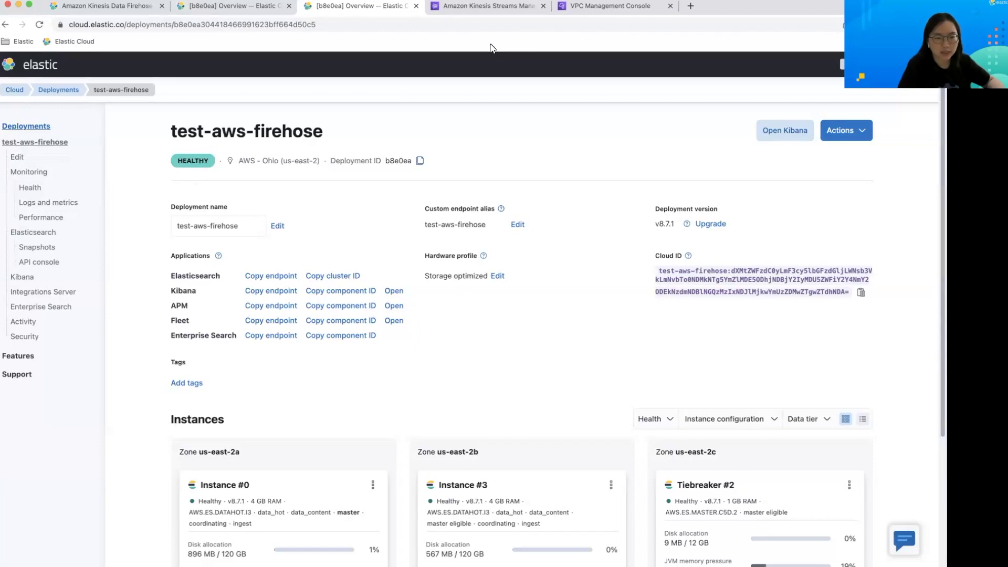
- Launch Kibana from the test-aws-firehose deployment page in Elastic Cloud
{"action": "left_click", "coordinate": [786, 133]}
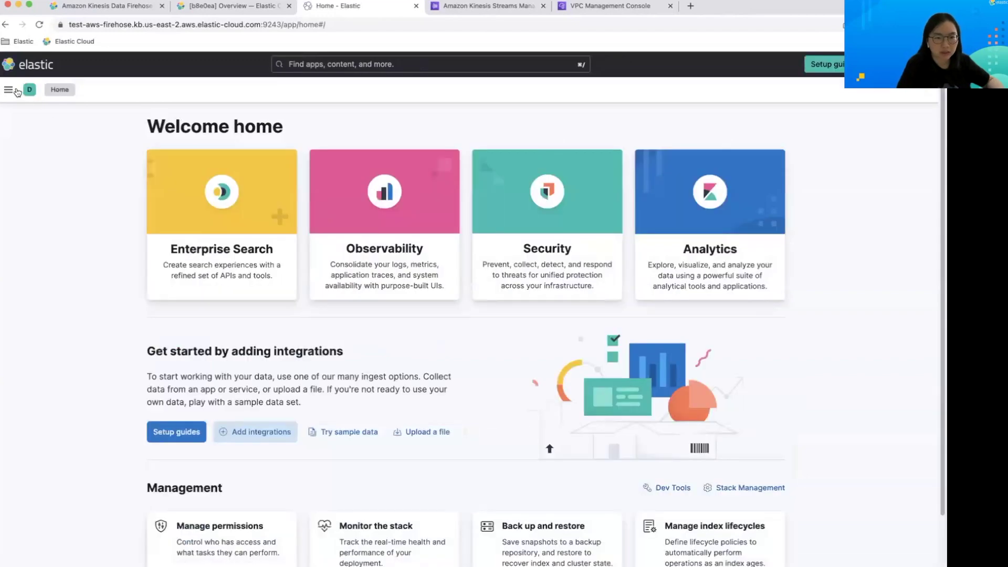
- Find and open the AWS integration in Kibana's Integrations catalogue
{"action": "left_click", "coordinate": [9, 90]}
{"action": "scroll", "coordinate": [27, 326], "scroll_direction": "down", "scroll_amount": 10}
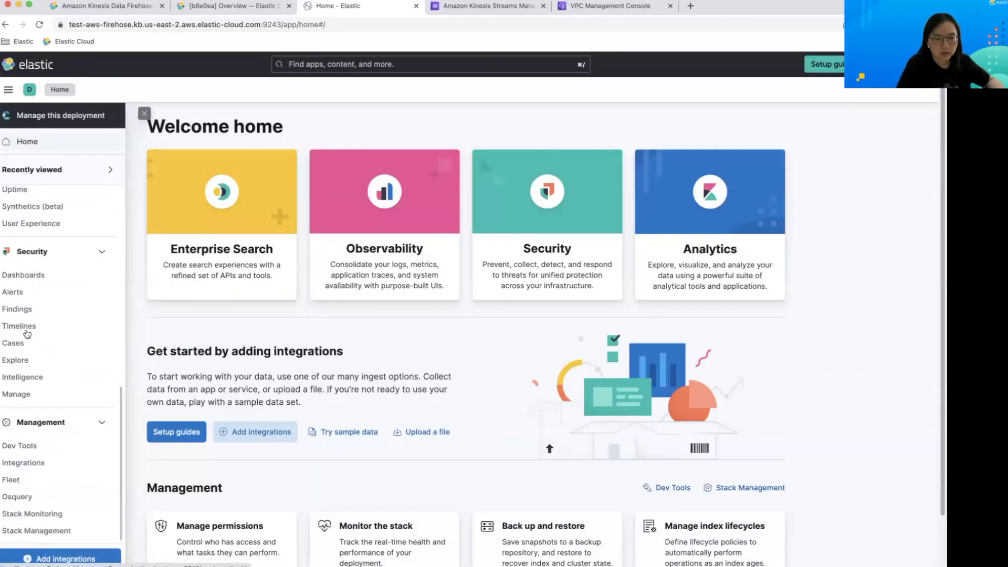
{"action": "left_click", "coordinate": [31, 463]}
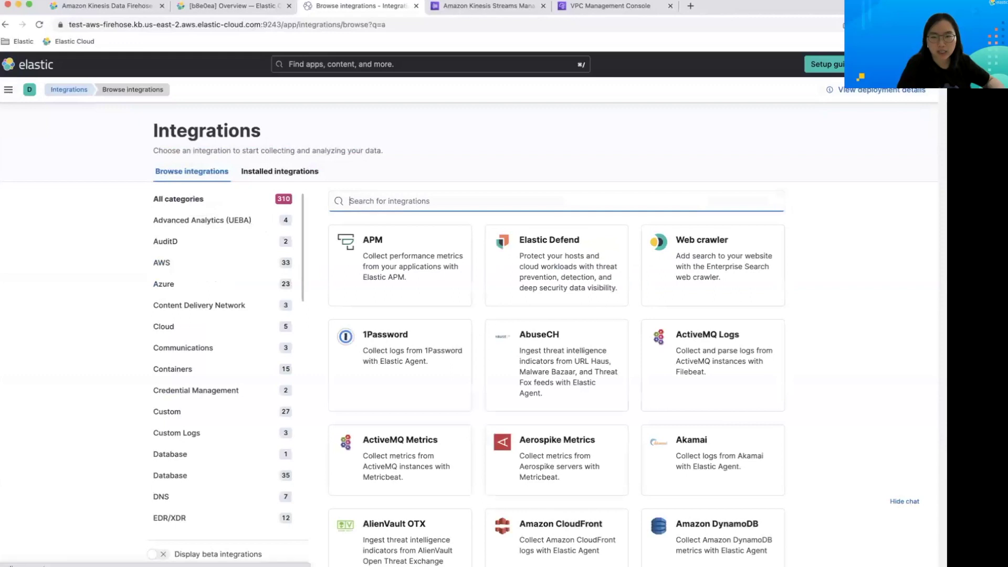
{"action": "type", "text": "aws"}
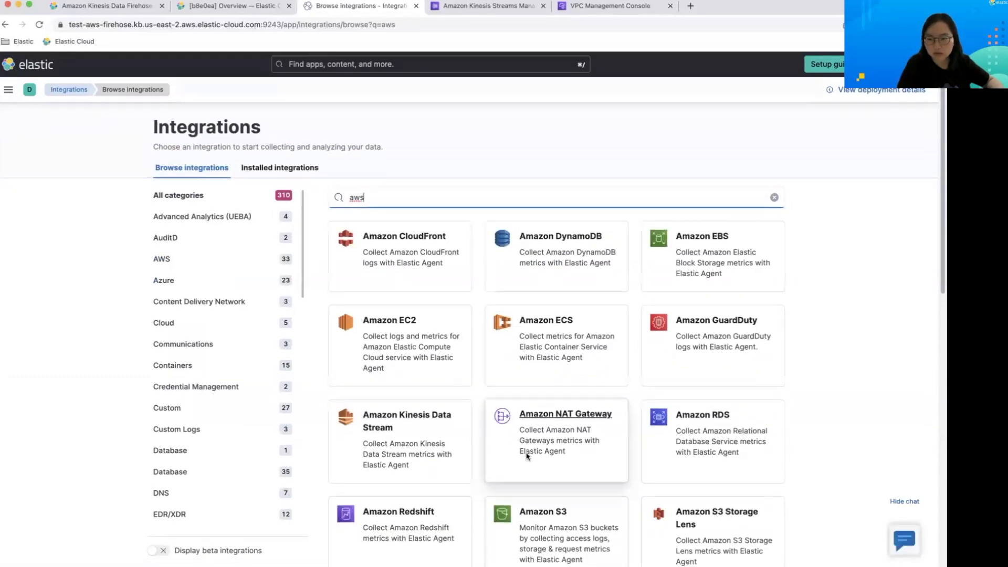
{"action": "scroll", "coordinate": [525, 454], "scroll_direction": "down", "scroll_amount": 4}
{"action": "left_click", "coordinate": [528, 471]}
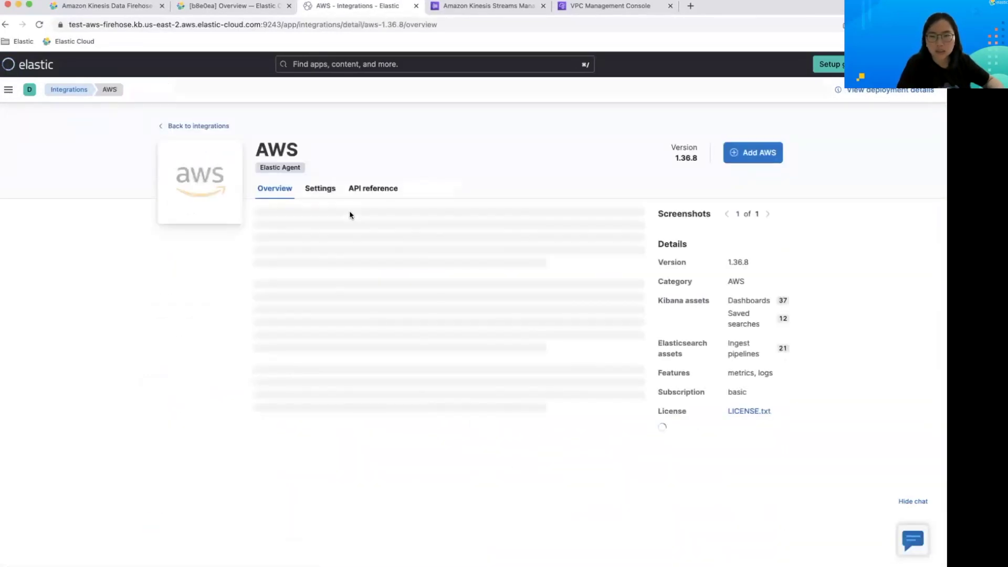
- Install the 70 AWS integration assets, version 1.36.8
{"action": "left_click", "coordinate": [325, 189]}
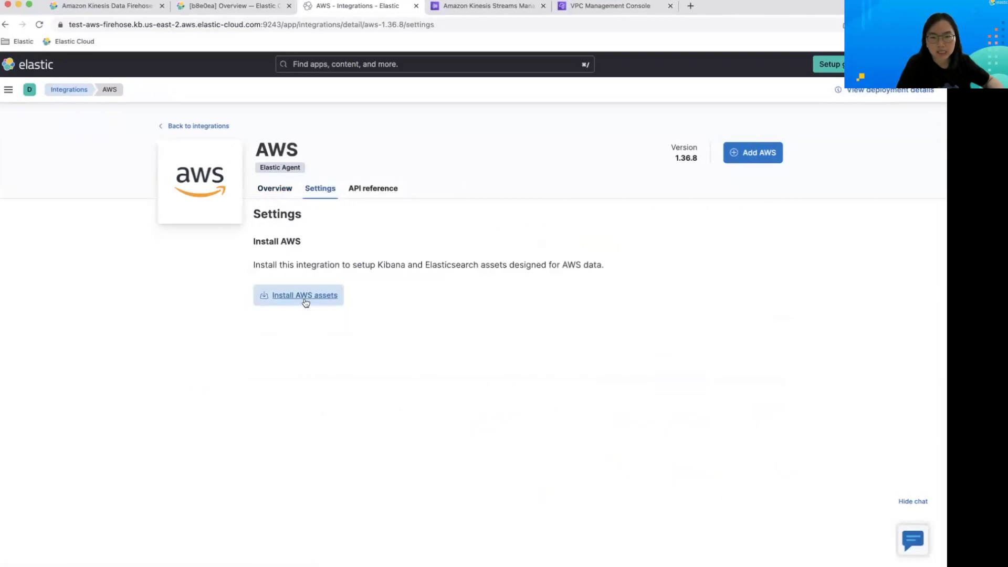
{"action": "left_click", "coordinate": [303, 298]}
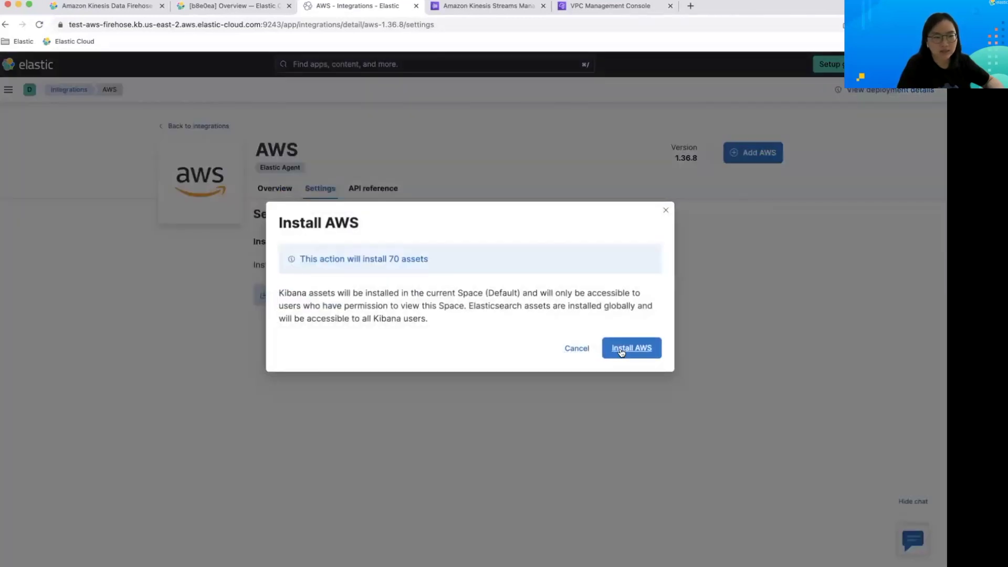
{"action": "left_click", "coordinate": [621, 350]}
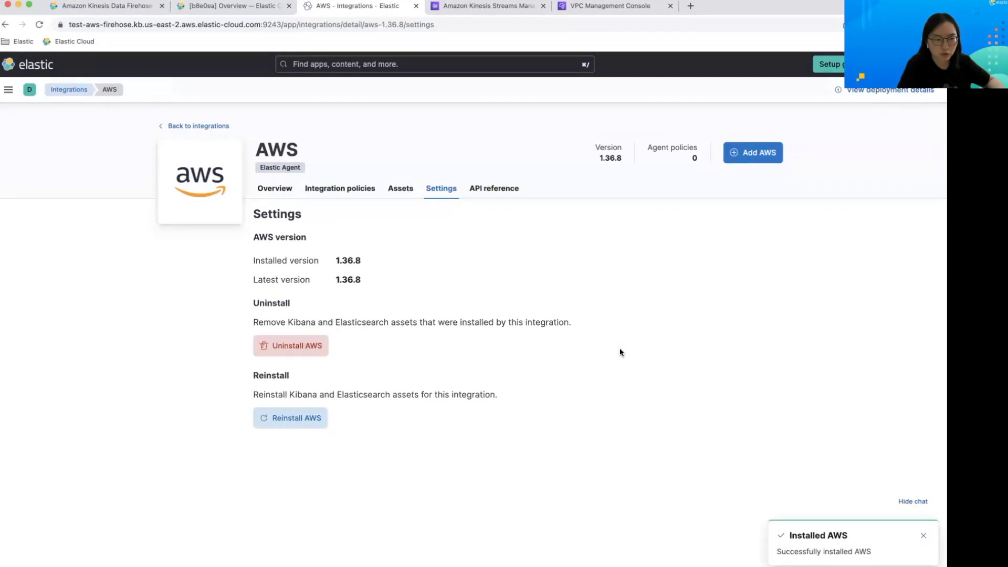
- In the Kinesis console, start creating a new Firehose delivery stream
{"action": "left_click", "coordinate": [477, 6]}
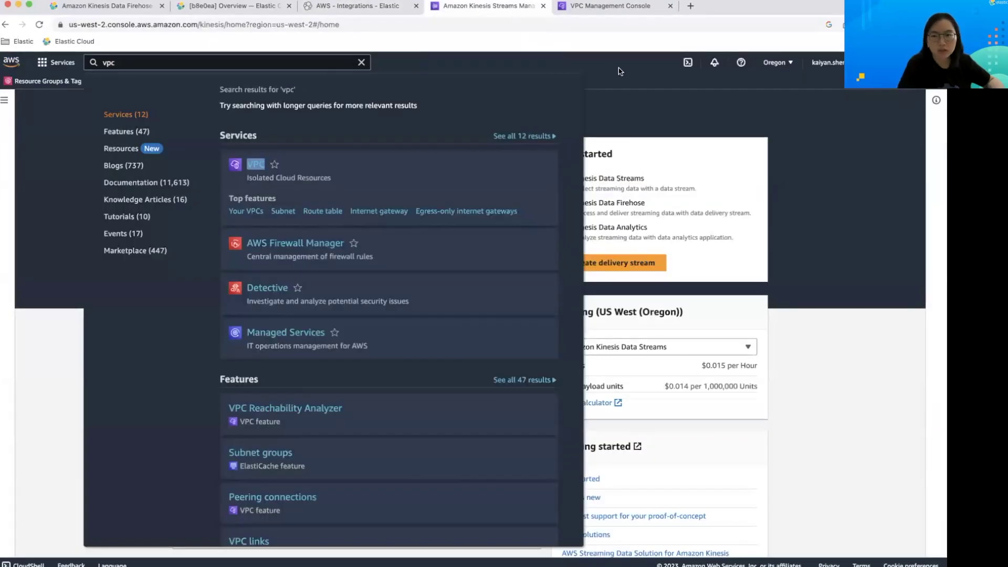
{"action": "left_click", "coordinate": [630, 101]}
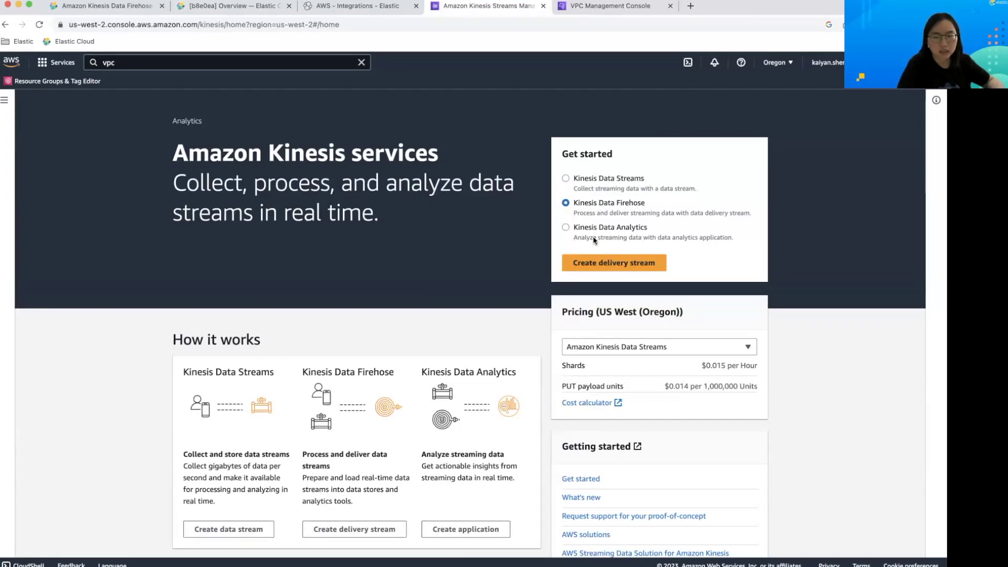
{"action": "left_click", "coordinate": [597, 264]}
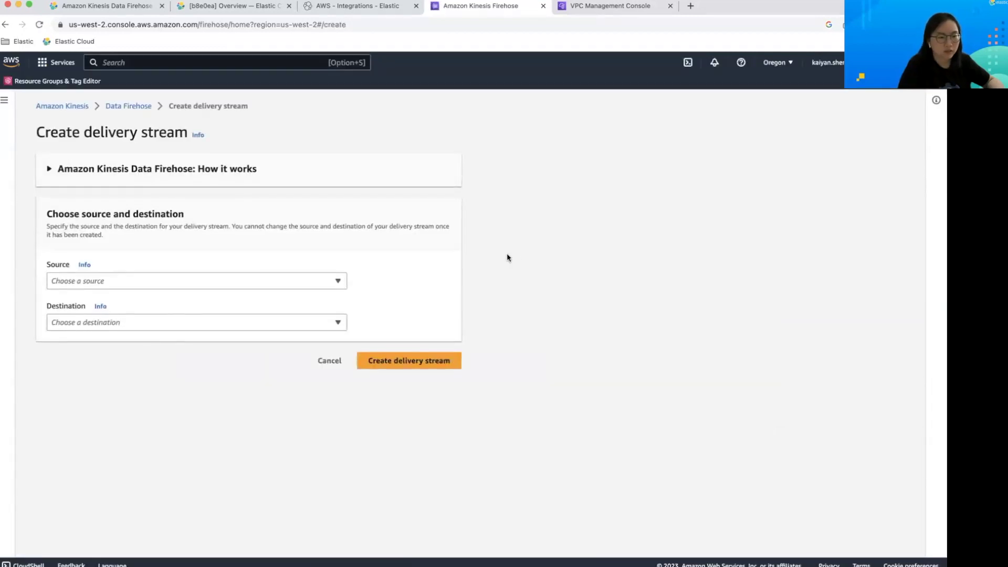
- Set the stream source to Direct PUT and the destination to Elastic
{"action": "left_click", "coordinate": [288, 280]}
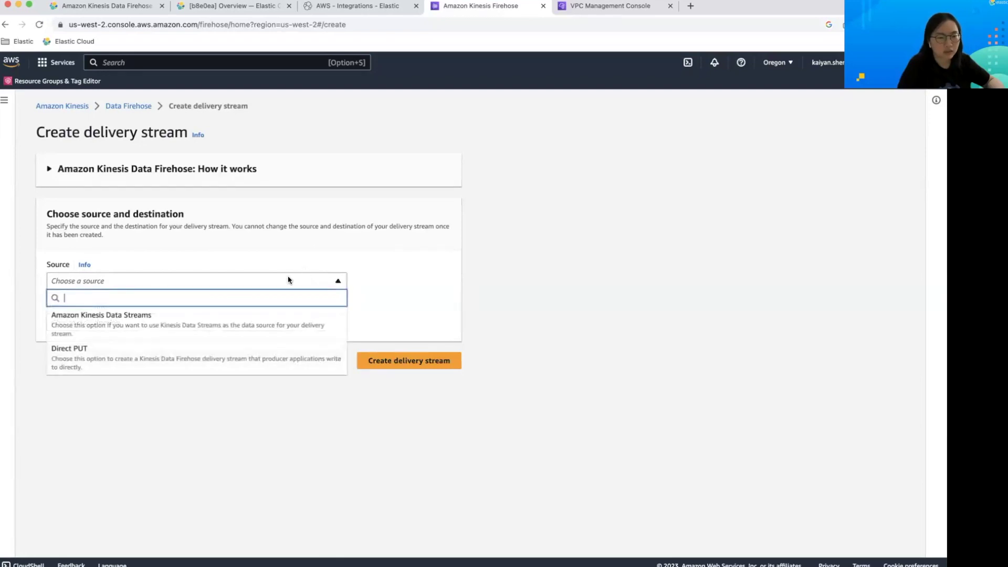
{"action": "left_click", "coordinate": [177, 353]}
{"action": "left_click", "coordinate": [178, 321]}
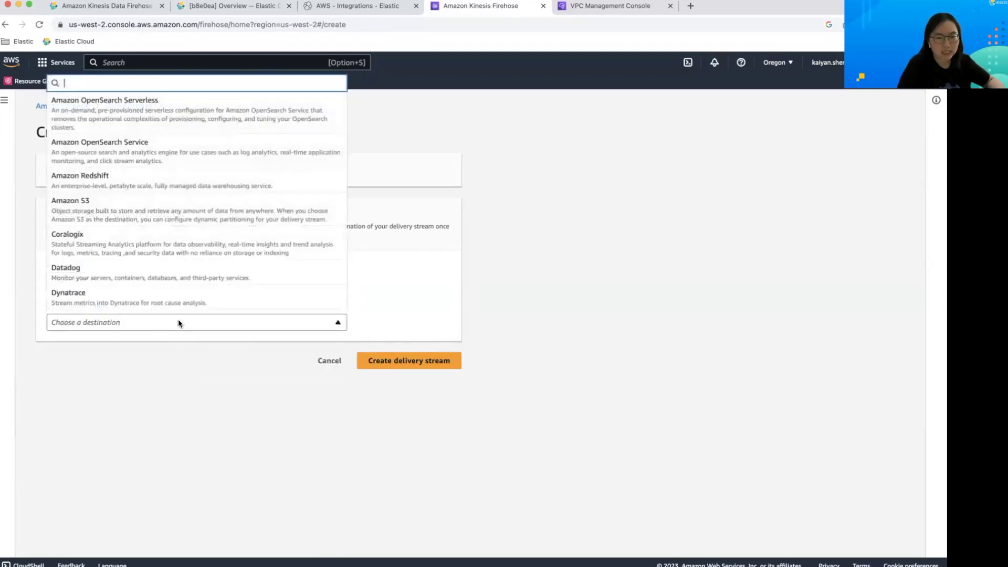
{"action": "scroll", "coordinate": [172, 253], "scroll_direction": "down", "scroll_amount": 3}
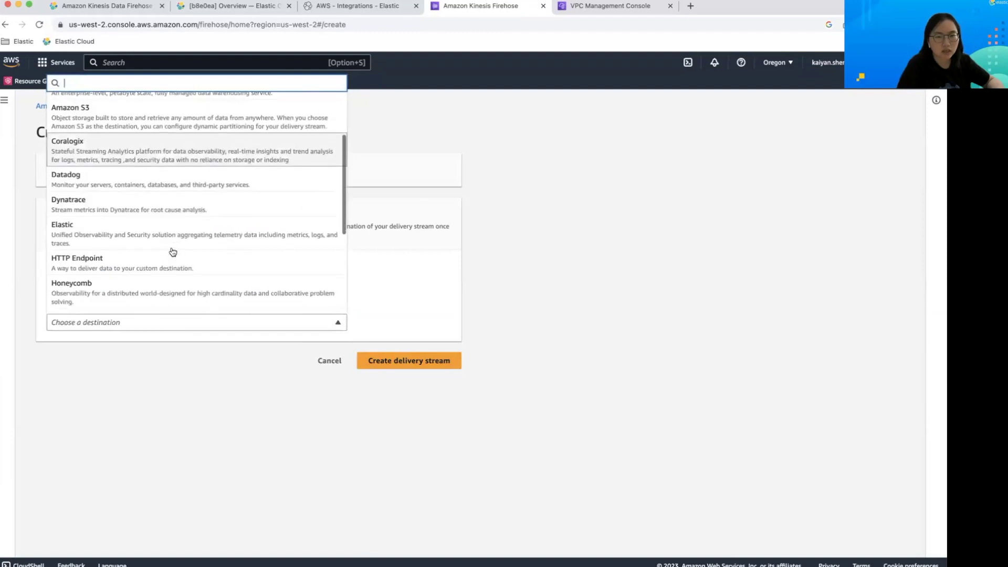
{"action": "left_click", "coordinate": [169, 234]}
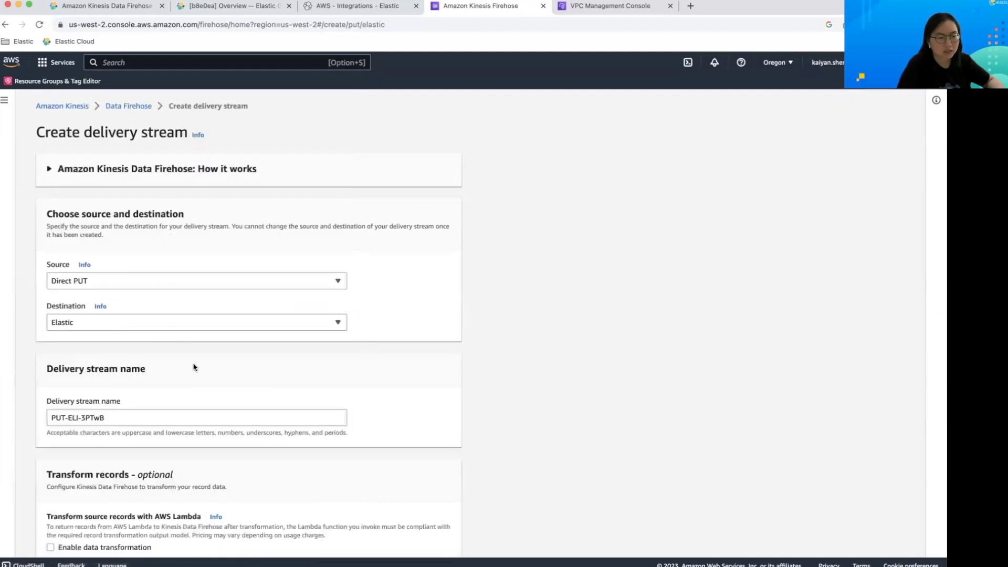
- Replace the default stream name with test-vpcflow-logs and scroll to Destination settings
{"action": "scroll", "coordinate": [356, 373], "scroll_direction": "down", "scroll_amount": 3}
{"action": "triple_click", "coordinate": [161, 309]}
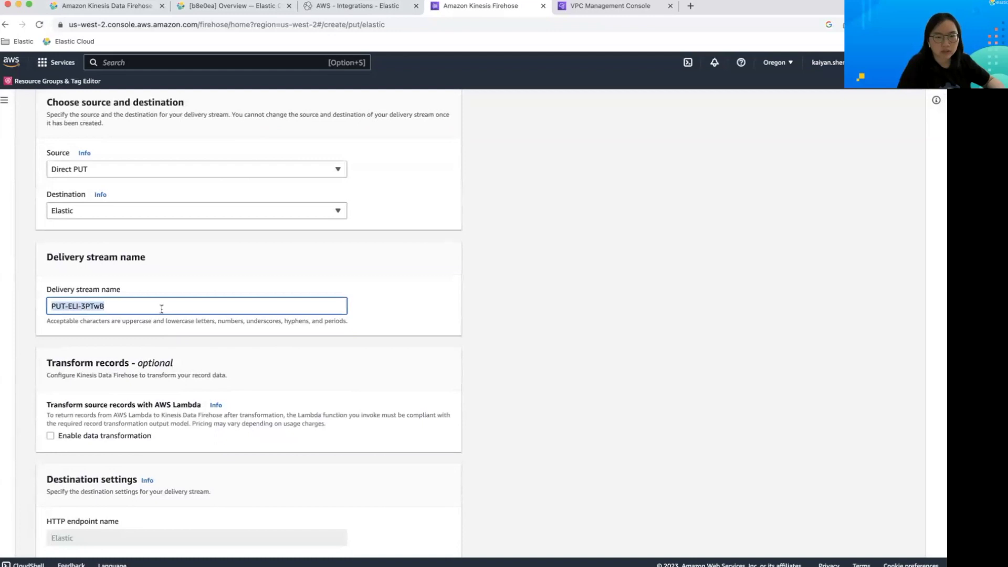
{"action": "type", "text": "tst"}
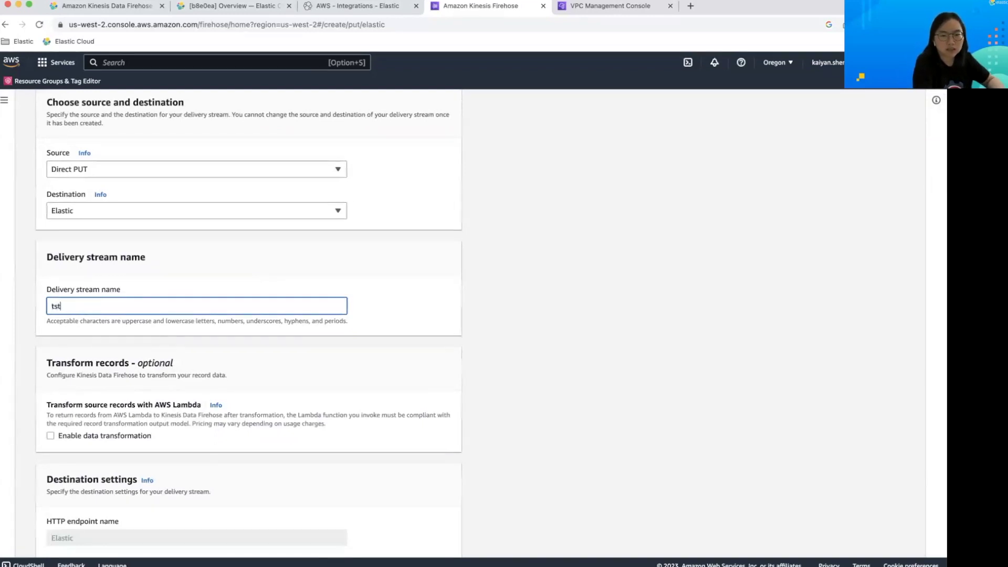
{"action": "key", "text": "BackSpace"}
{"action": "key", "text": "BackSpace"}
{"action": "type", "text": "est="}
{"action": "type", "text": "-"}
{"action": "type", "text": "vpcflow-logs"}
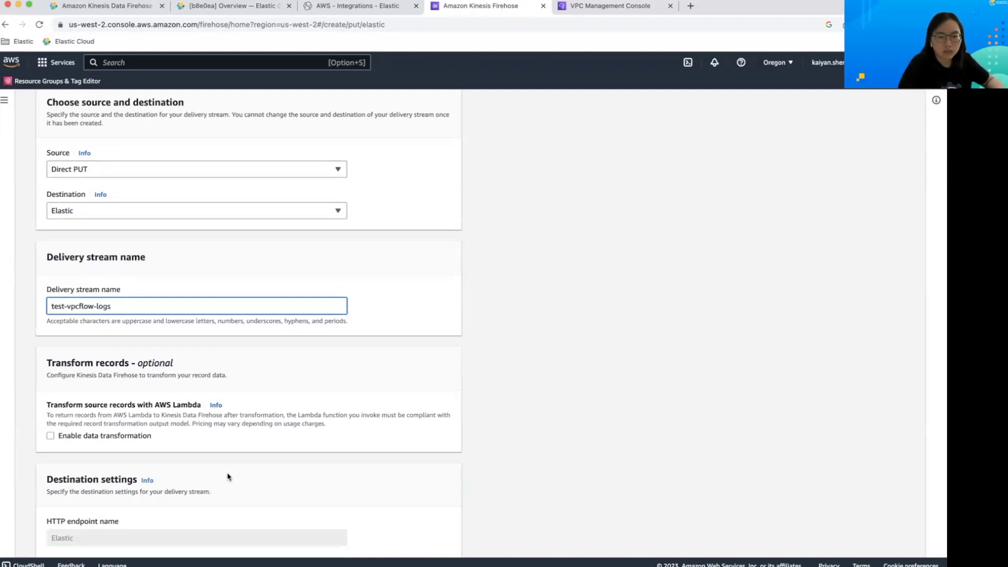
{"action": "scroll", "coordinate": [228, 475], "scroll_direction": "down", "scroll_amount": 5}
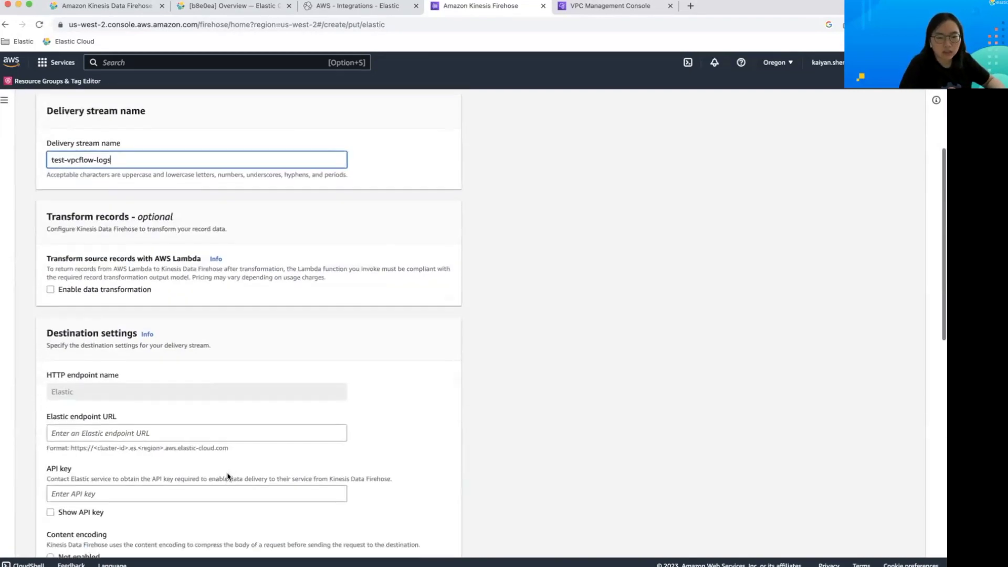
{"action": "scroll", "coordinate": [228, 475], "scroll_direction": "down", "scroll_amount": 2}
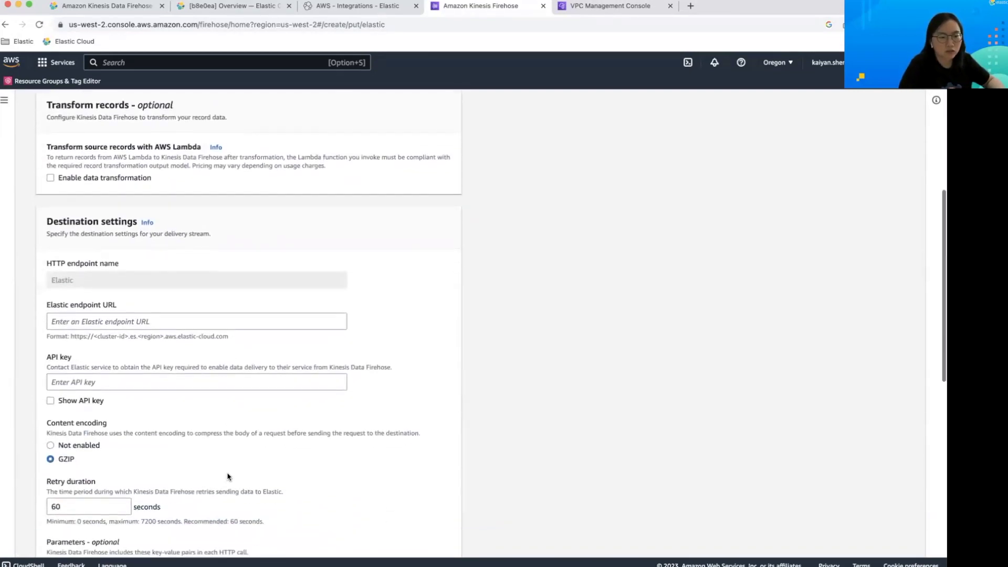
{"action": "scroll", "coordinate": [228, 477], "scroll_direction": "down", "scroll_amount": 3}
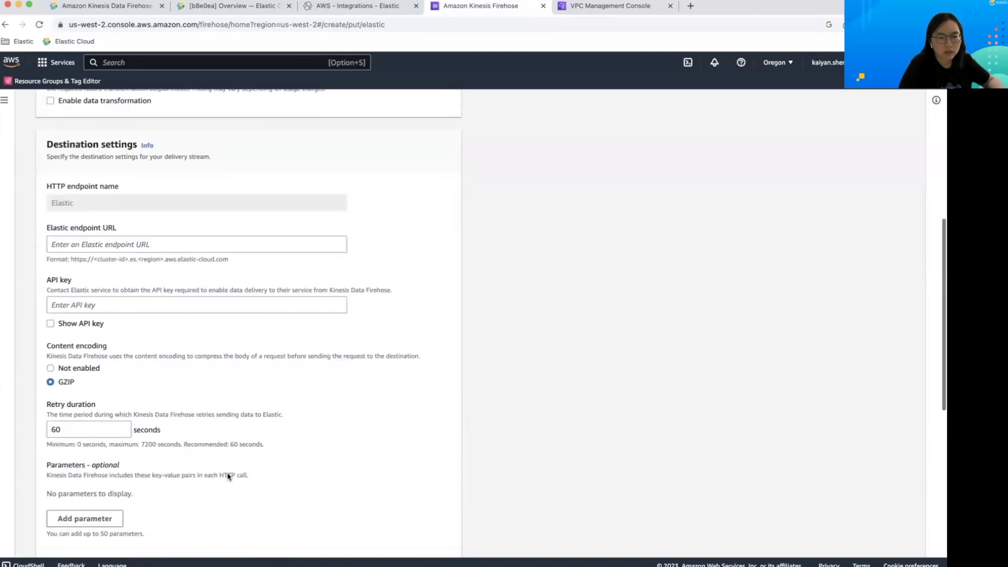
{"action": "scroll", "coordinate": [228, 477], "scroll_direction": "up", "scroll_amount": 1}
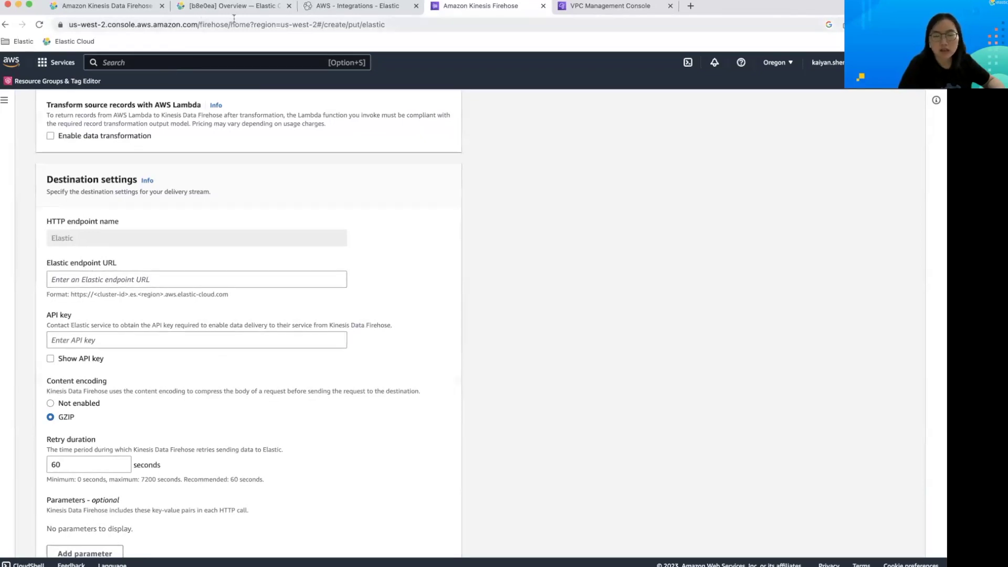
{"action": "left_click", "coordinate": [329, 8]}
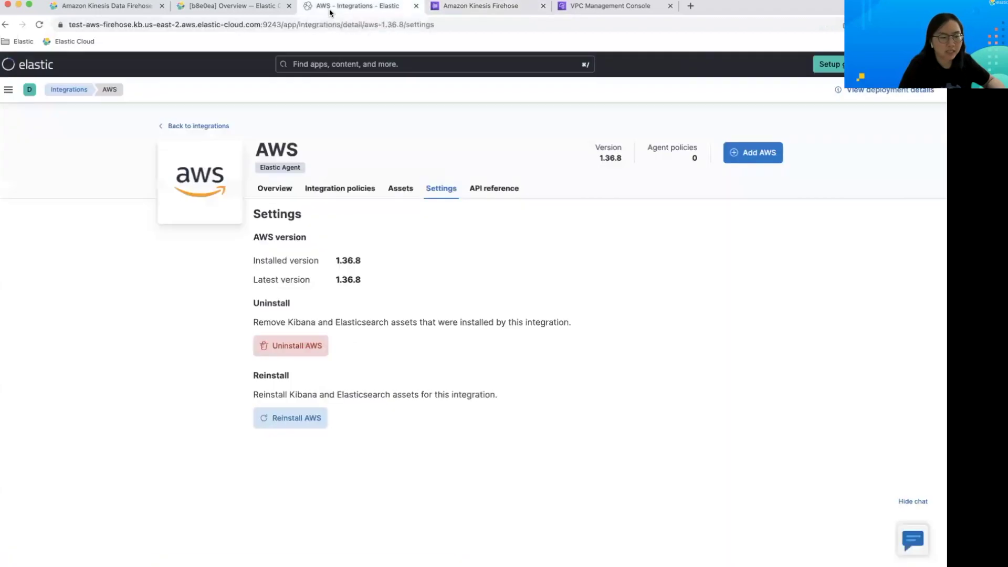
{"action": "left_click", "coordinate": [9, 91]}
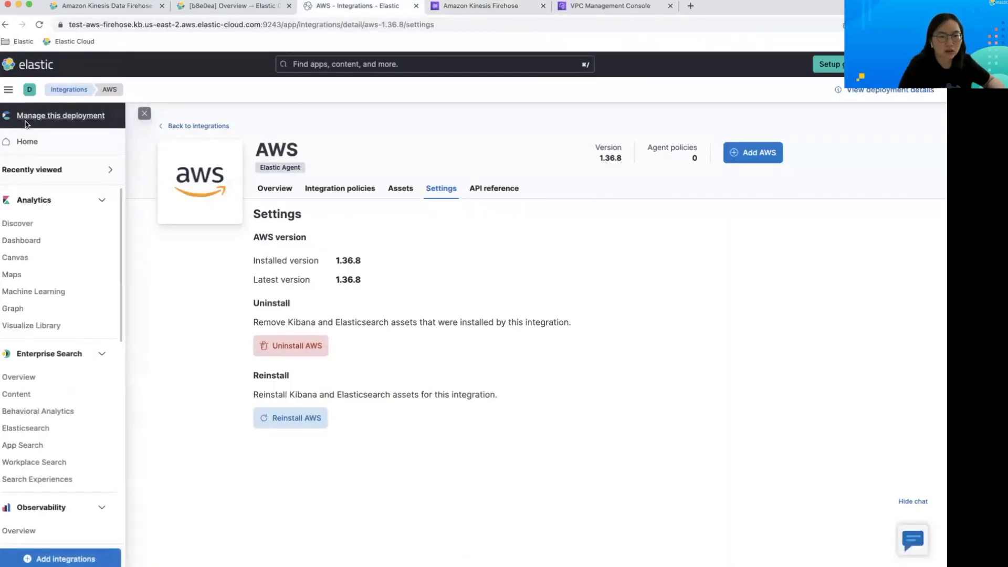
{"action": "left_click", "coordinate": [36, 120]}
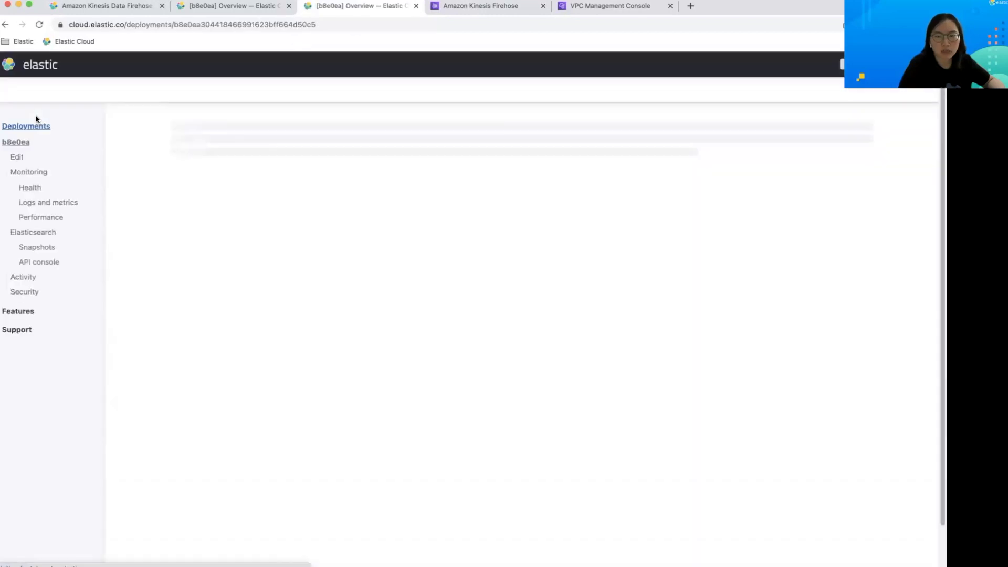
{"action": "left_click", "coordinate": [254, 279]}
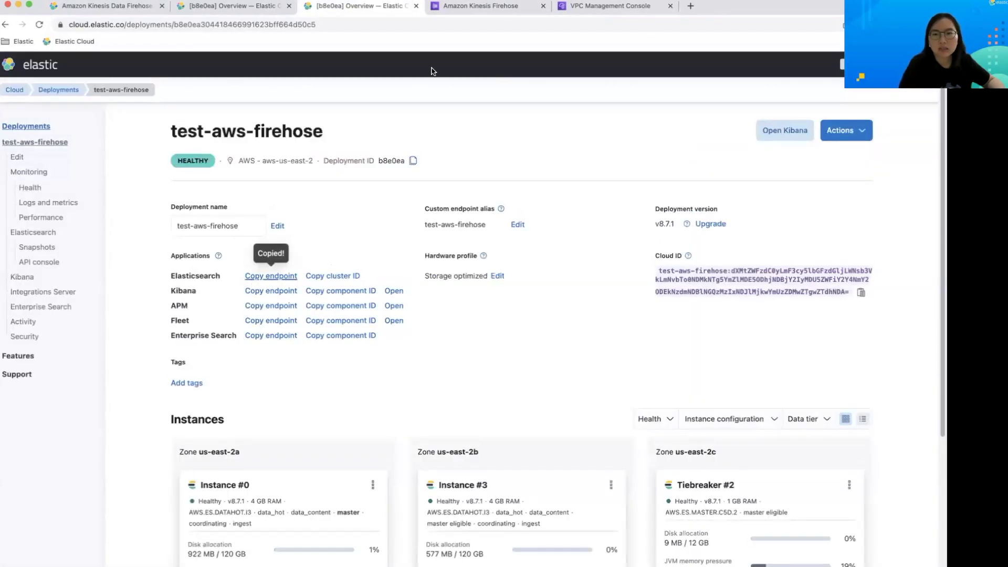
{"action": "left_click", "coordinate": [509, 10]}
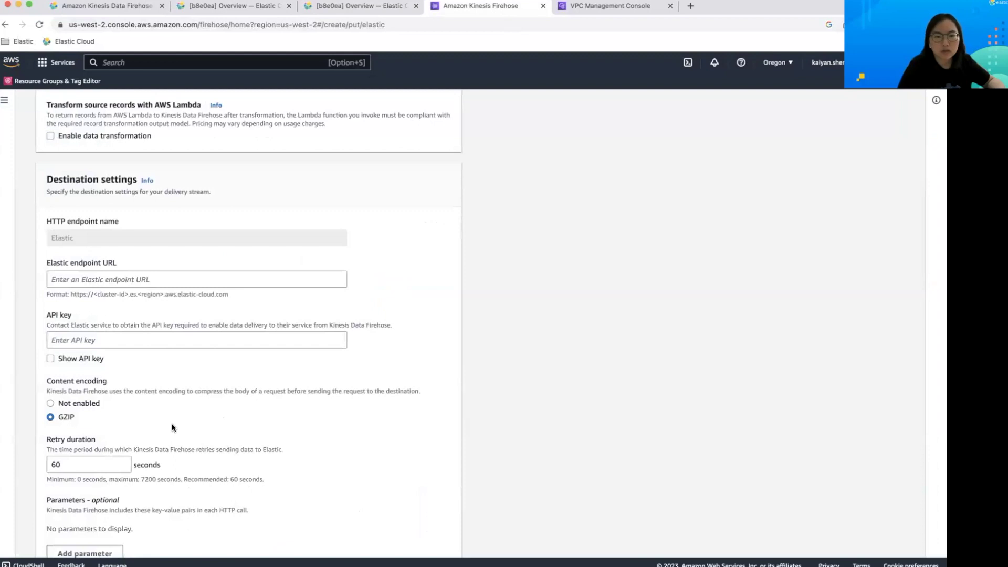
{"action": "left_click", "coordinate": [129, 284]}
{"action": "key", "text": "super+v"}
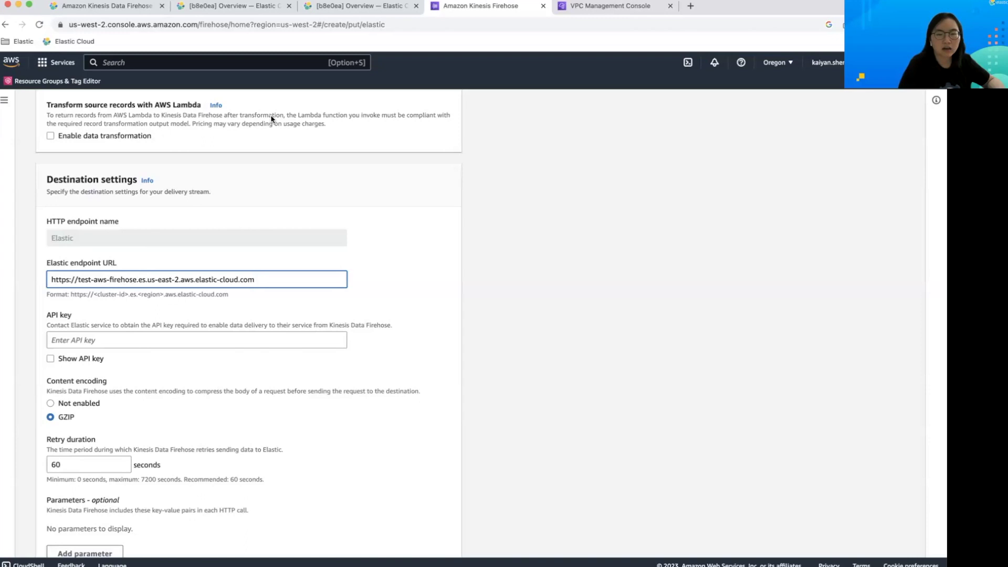
- Go to the API keys page under Kibana Stack Management
{"action": "left_click", "coordinate": [357, 7]}
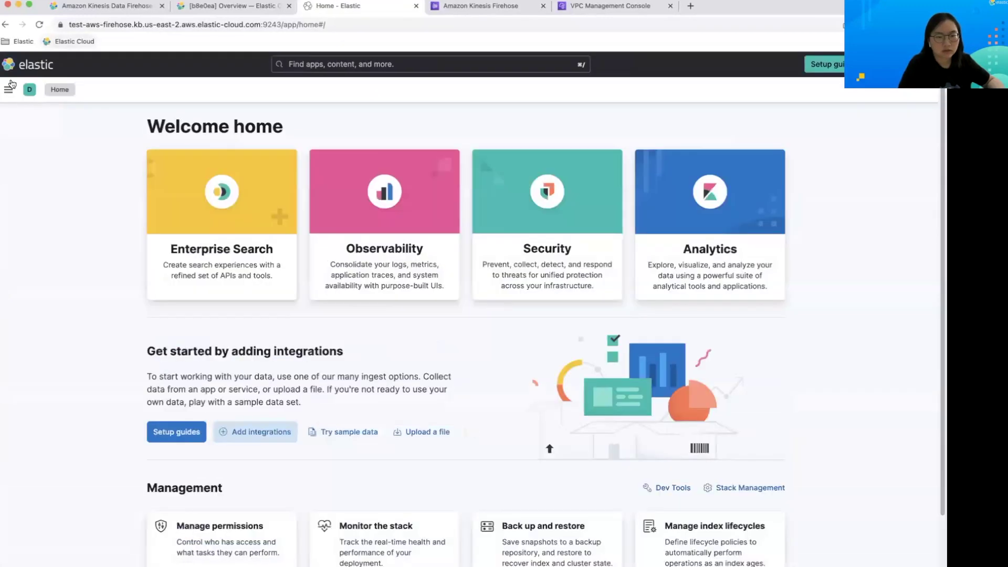
{"action": "left_click", "coordinate": [8, 91]}
{"action": "scroll", "coordinate": [16, 294], "scroll_direction": "down", "scroll_amount": 10}
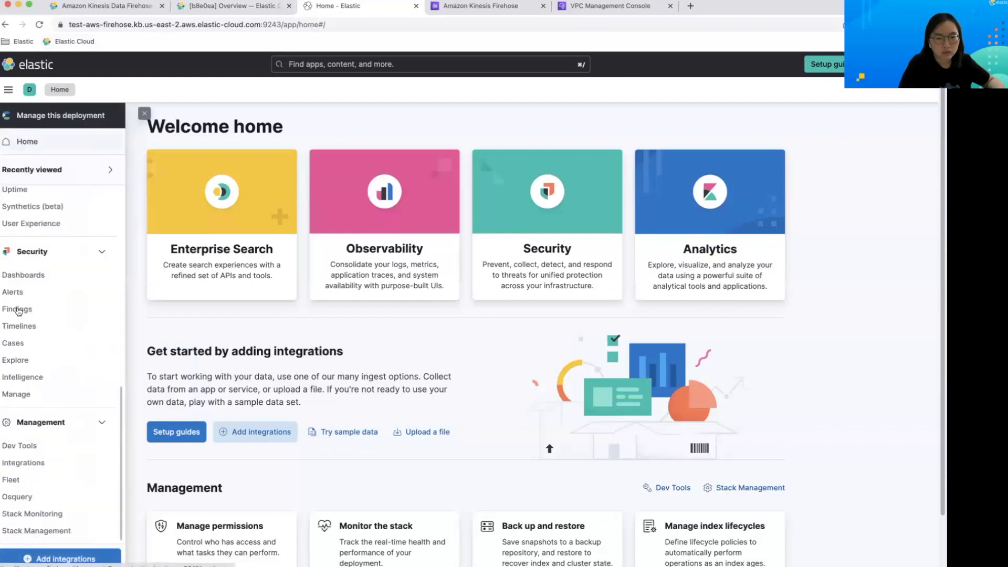
{"action": "left_click", "coordinate": [33, 531]}
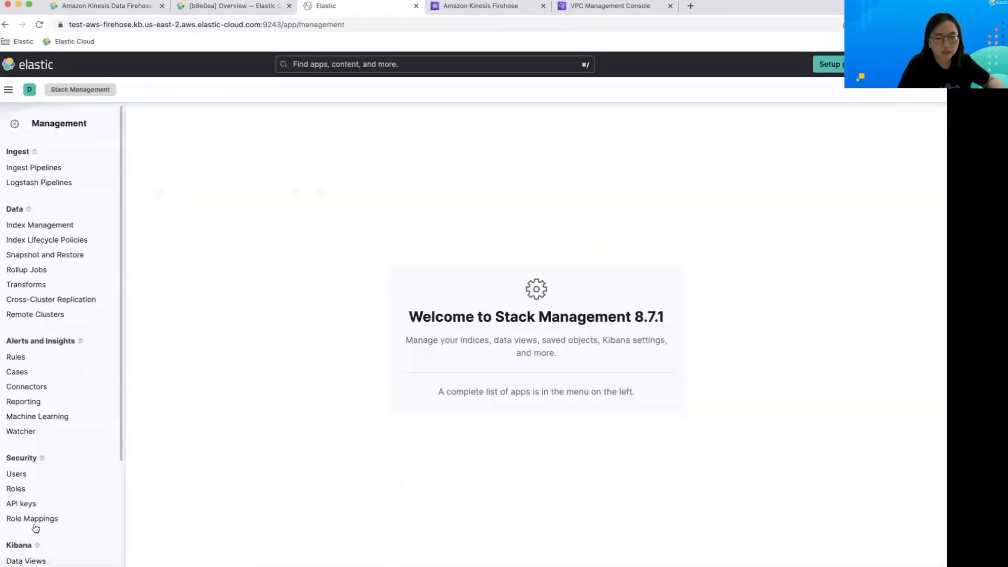
{"action": "left_click", "coordinate": [28, 506]}
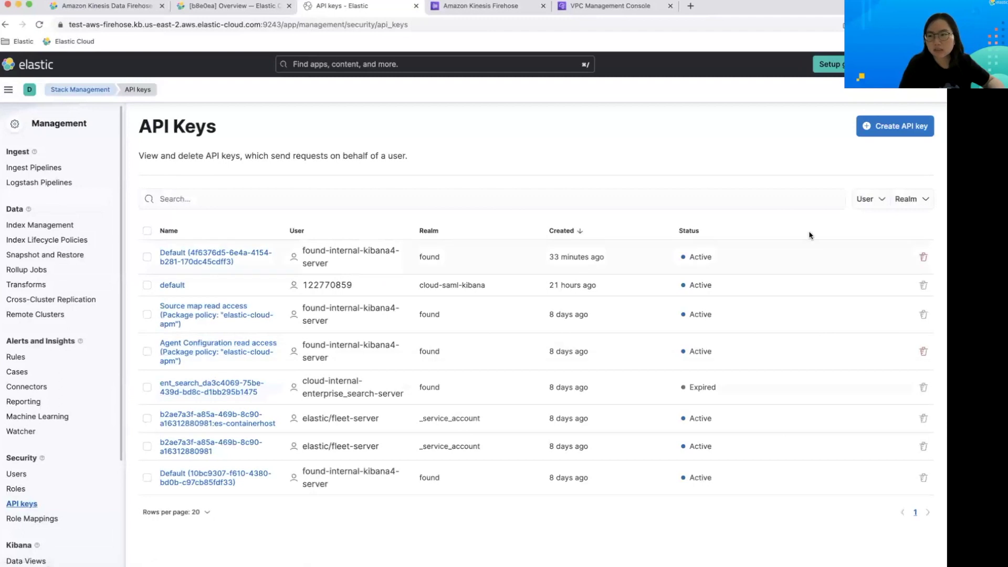
- Create an API key named firehose and copy its encoded value
{"action": "left_click", "coordinate": [872, 133]}
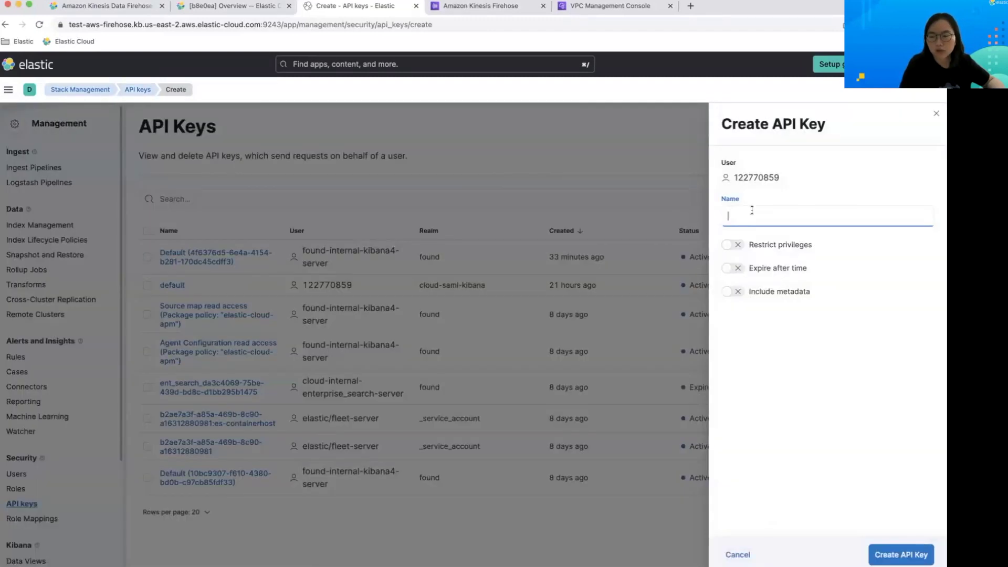
{"action": "type", "text": "firehose"}
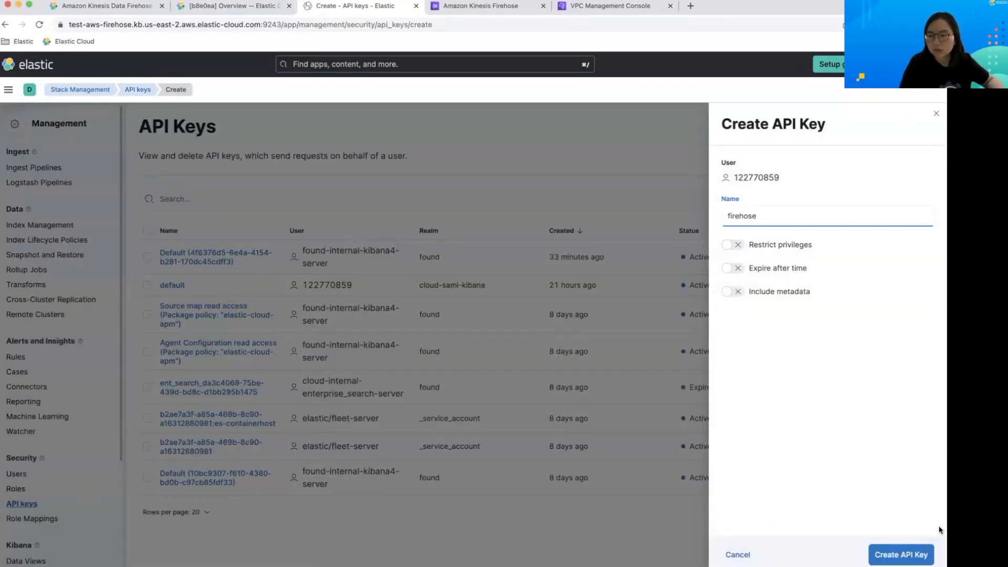
{"action": "left_click", "coordinate": [923, 556]}
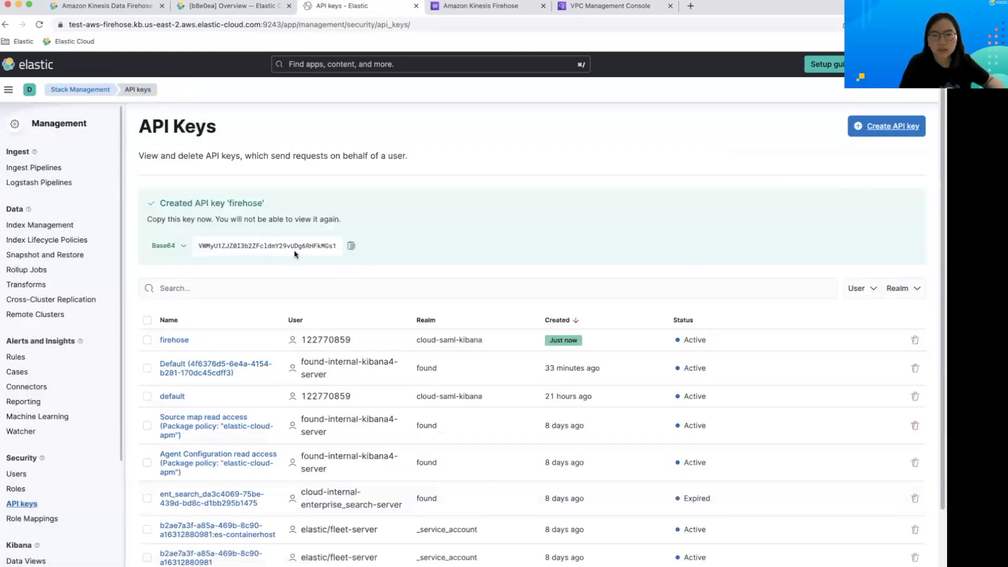
{"action": "left_click", "coordinate": [349, 247]}
- Paste the copied Elastic API key into the Firehose API key field
{"action": "left_click", "coordinate": [480, 5]}
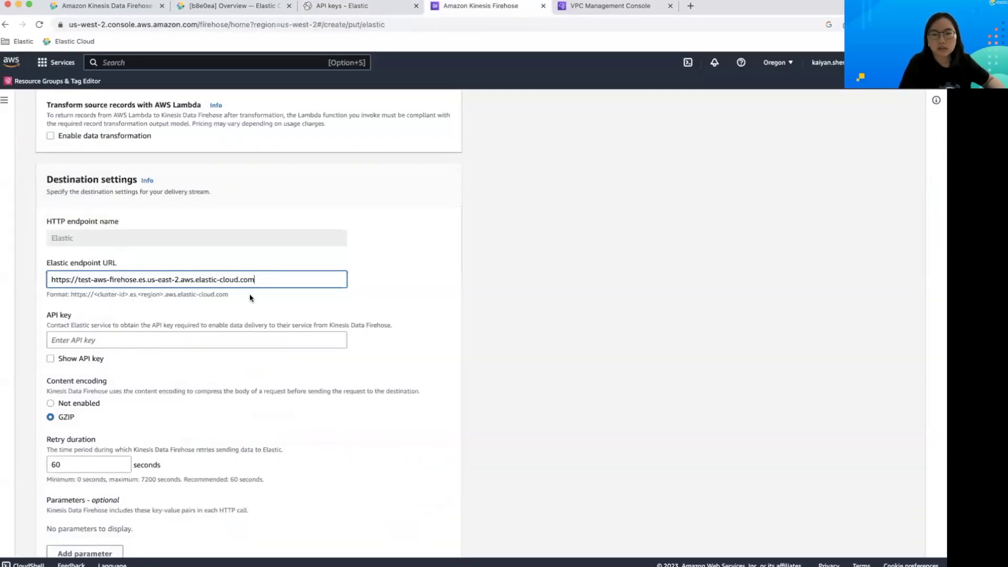
{"action": "left_click", "coordinate": [220, 340]}
{"action": "key", "text": "super+v"}
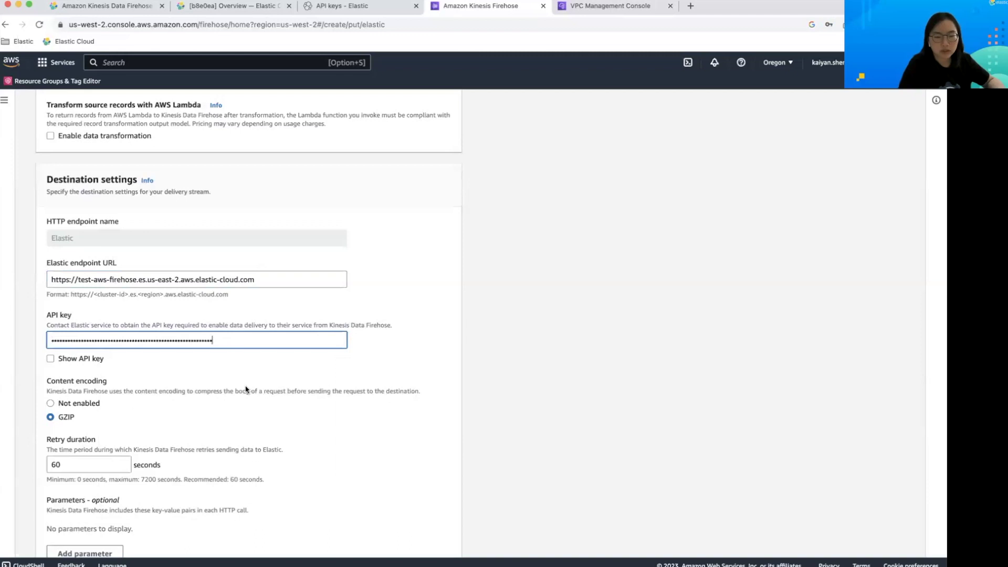
{"action": "scroll", "coordinate": [248, 394], "scroll_direction": "down", "scroll_amount": 3}
{"action": "scroll", "coordinate": [248, 397], "scroll_direction": "down", "scroll_amount": 1}
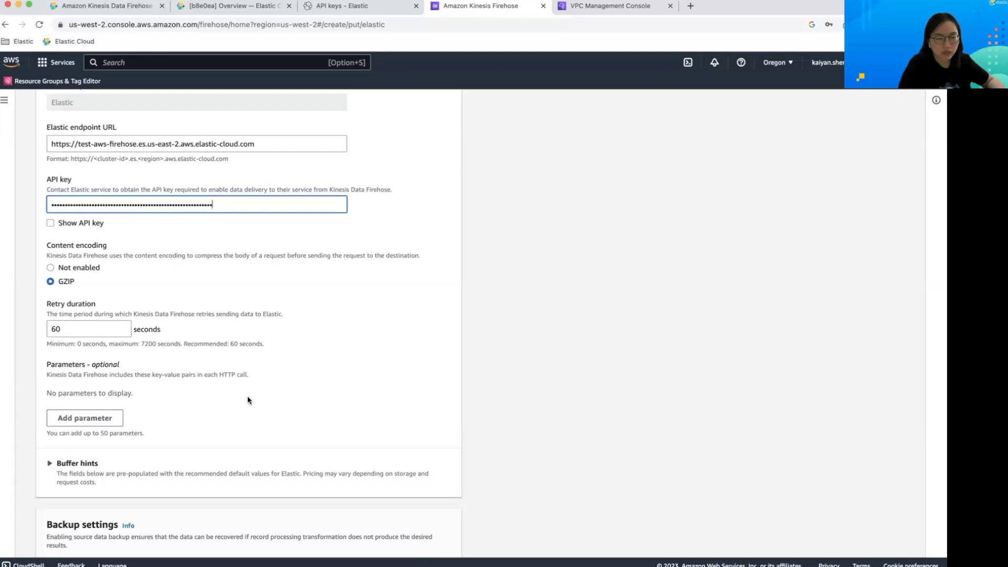
- Add the parameter es_datastream_name with value logs-aws.vpcflow-default
{"action": "left_click", "coordinate": [117, 418]}
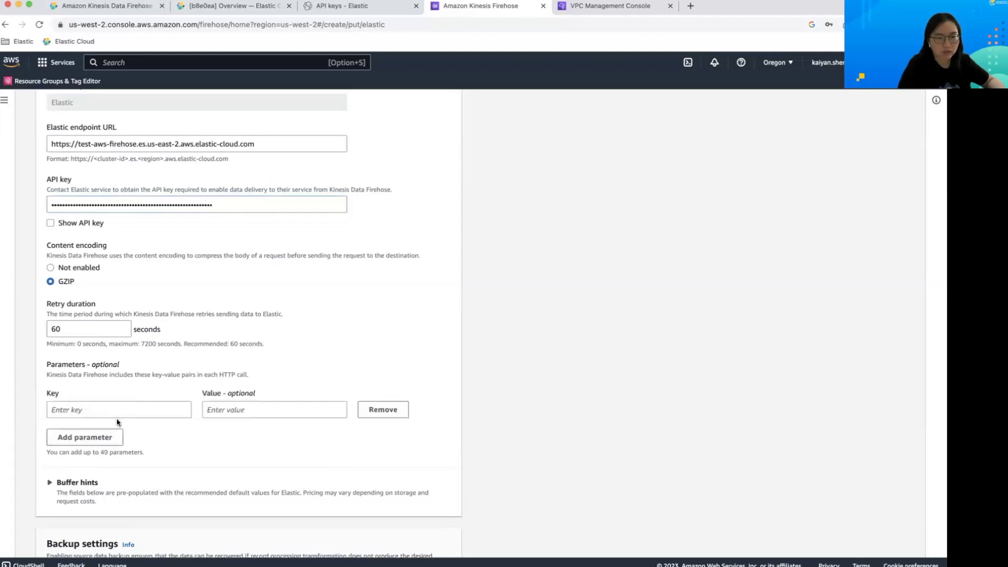
{"action": "scroll", "coordinate": [118, 434], "scroll_direction": "down", "scroll_amount": 1}
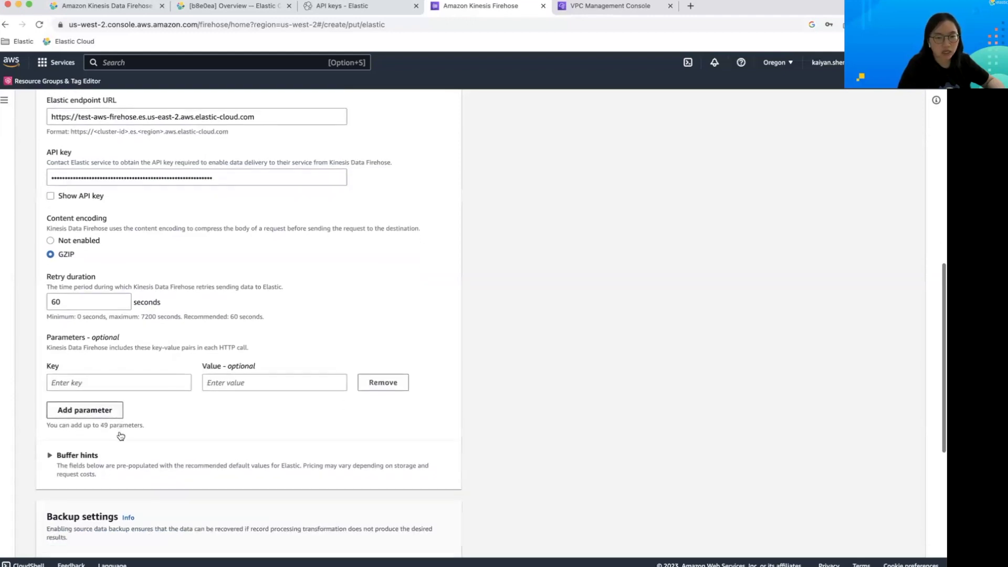
{"action": "left_click", "coordinate": [97, 381]}
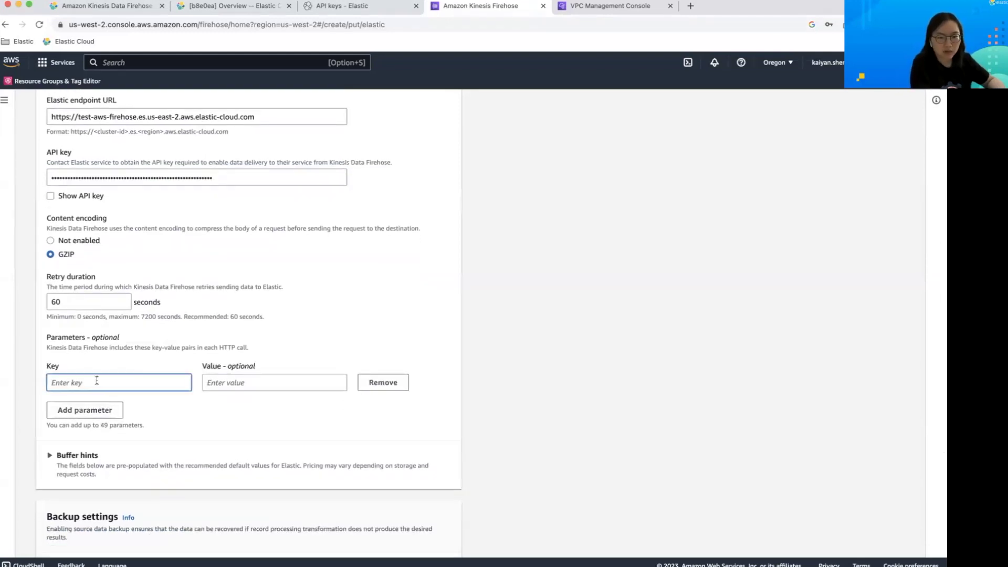
{"action": "type", "text": "es_"}
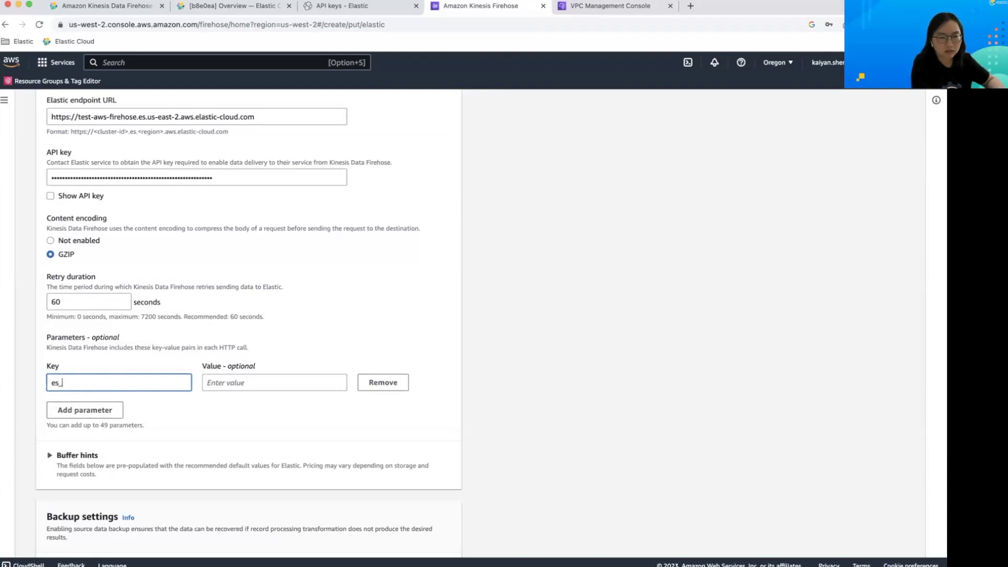
{"action": "type", "text": "datastream_"}
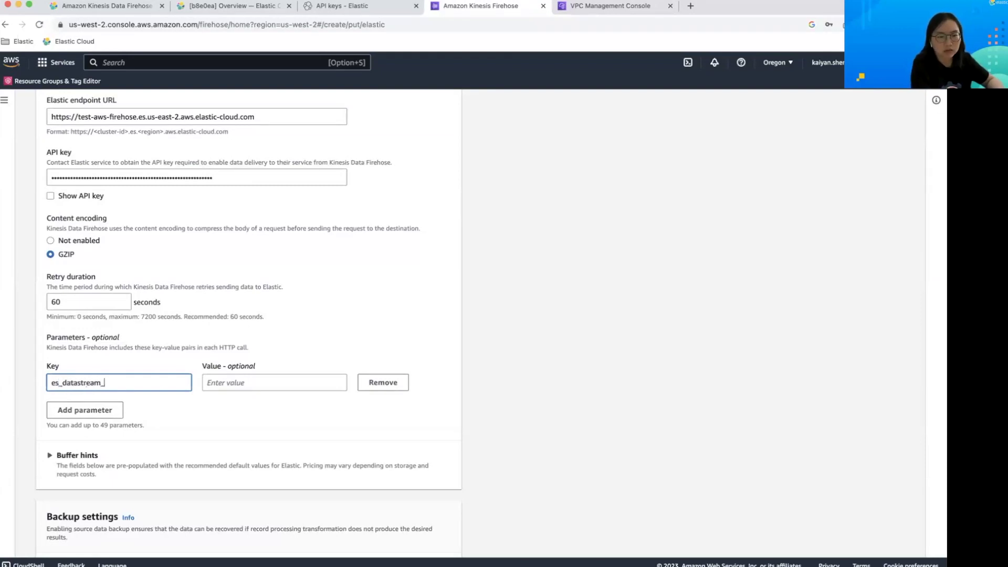
{"action": "type", "text": "name"}
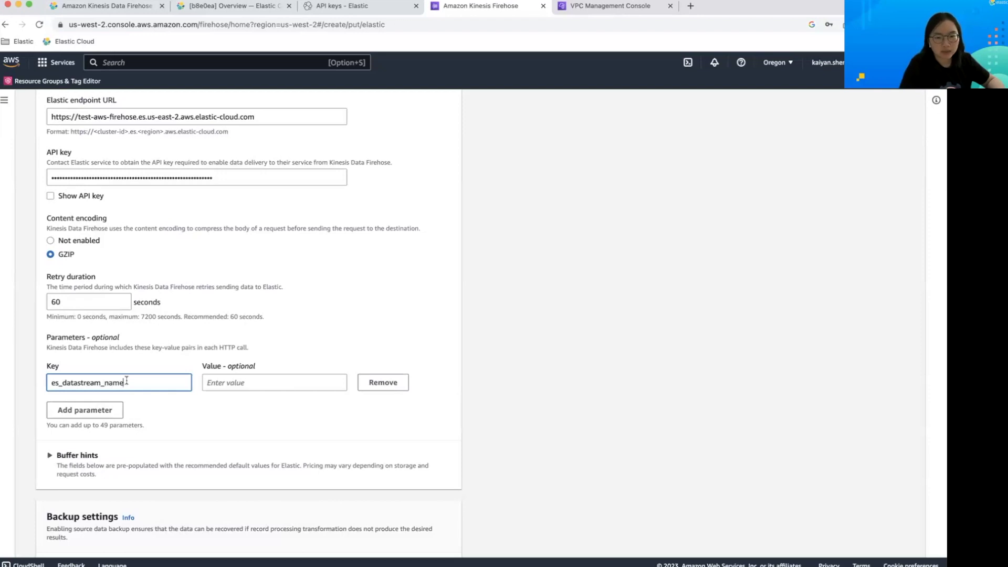
{"action": "scroll", "coordinate": [179, 389], "scroll_direction": "down", "scroll_amount": 1}
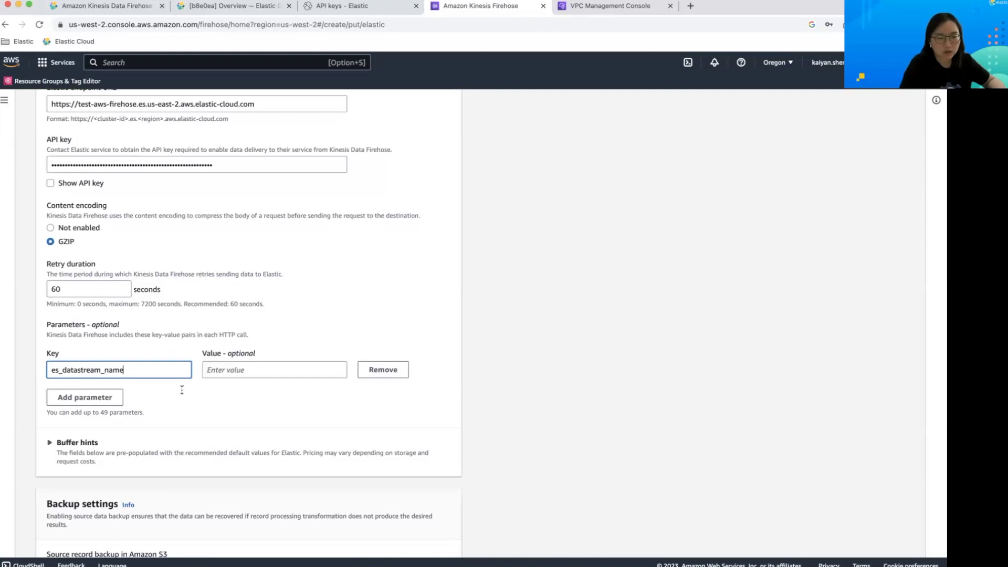
{"action": "left_click", "coordinate": [217, 373]}
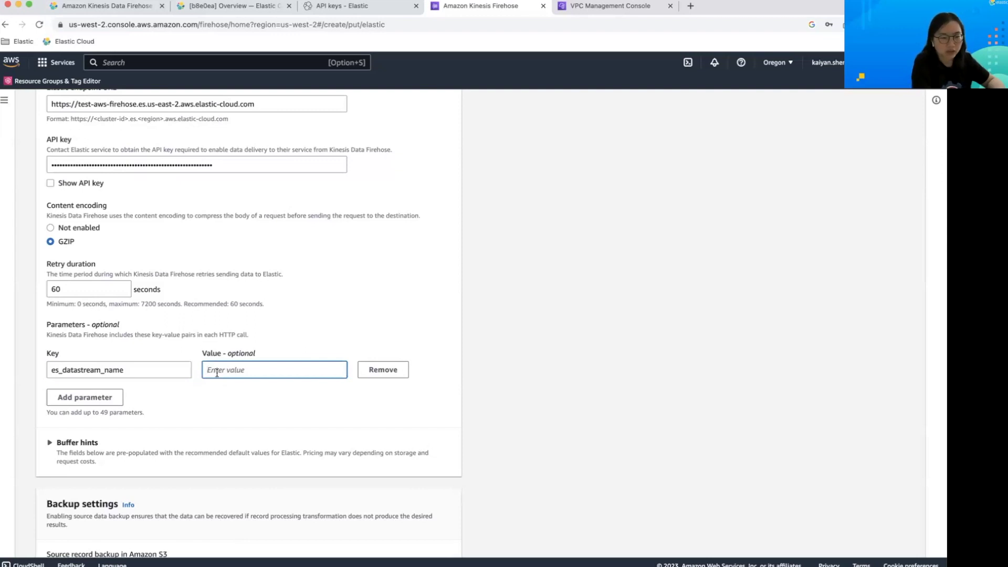
{"action": "type", "text": "logs-"}
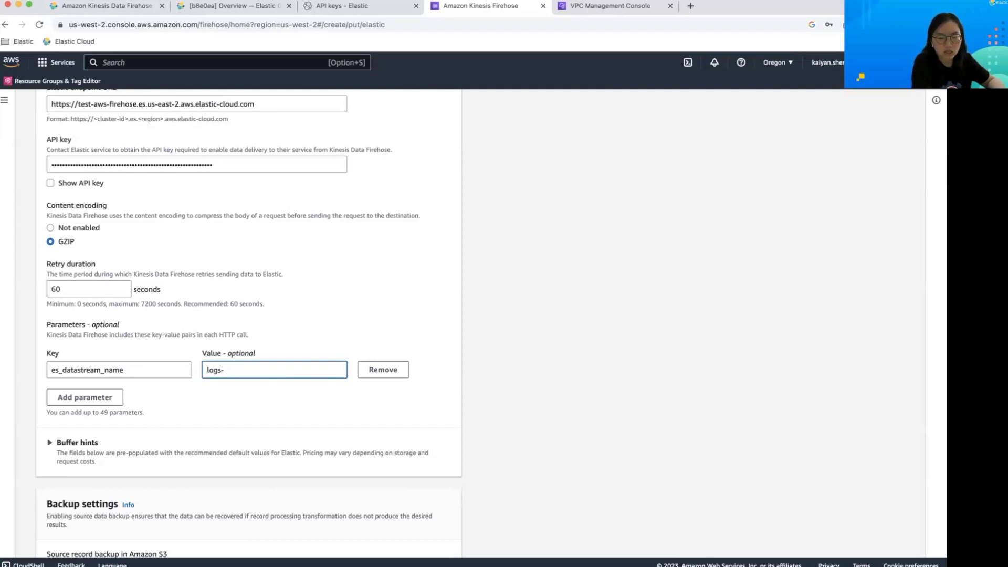
{"action": "type", "text": "aws.vpcflow-deful"}
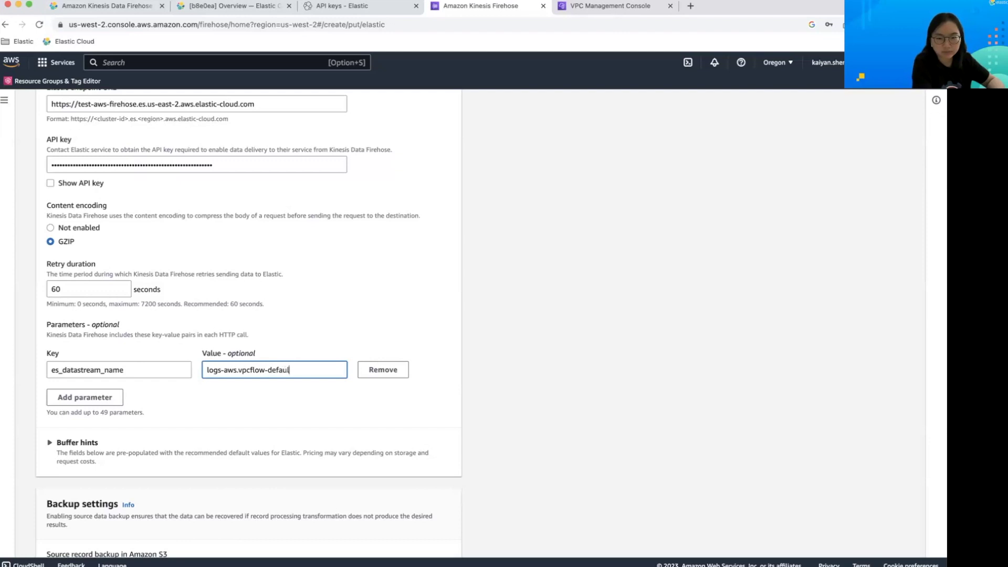
{"action": "type", "text": "t"}
{"action": "left_click", "coordinate": [266, 418]}
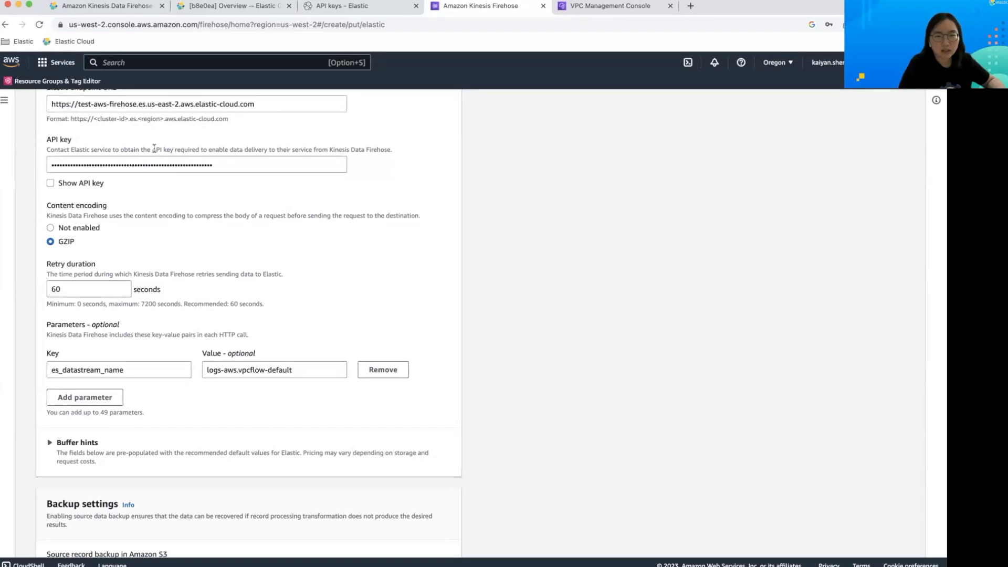
{"action": "left_click", "coordinate": [125, 7]}
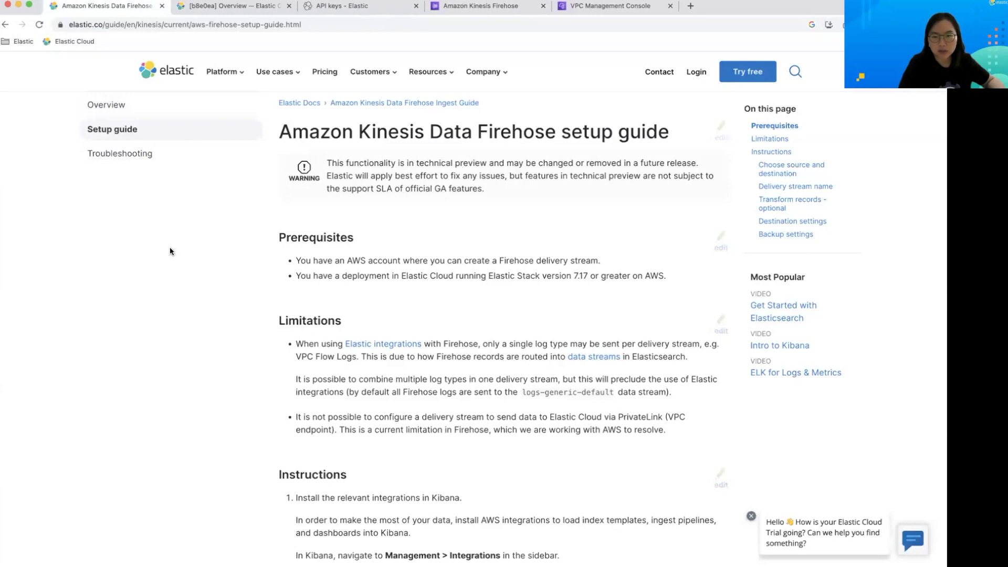
- Scroll the Firehose setup guide to the table listing logs-aws.vpcflow-default for VPC Flow Logs
{"action": "scroll", "coordinate": [165, 324], "scroll_direction": "down", "scroll_amount": 20}
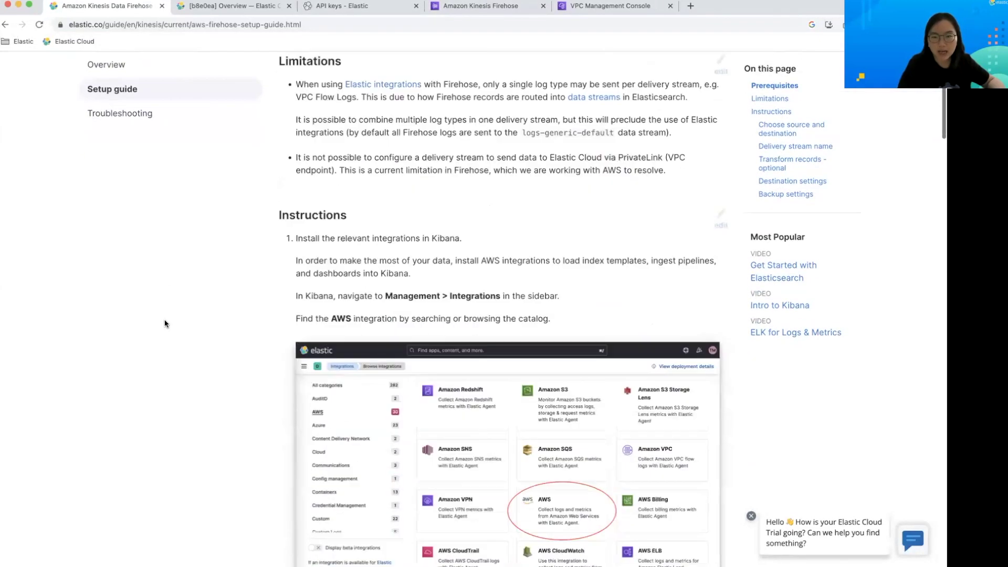
{"action": "scroll", "coordinate": [165, 324], "scroll_direction": "down", "scroll_amount": 15}
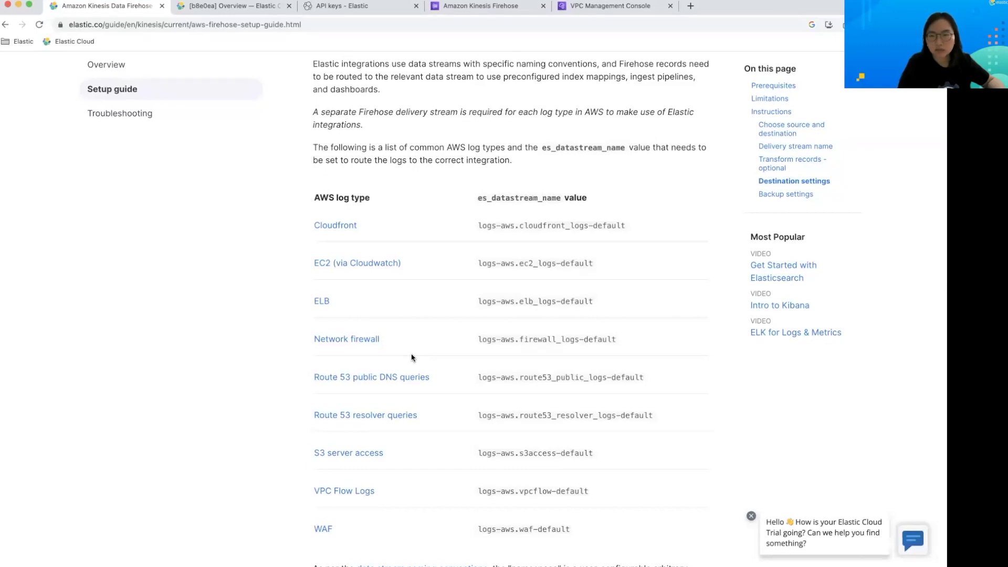
- Search the S3 buckets for 'failed' and select vpcflow-firehose-failed for backup
{"action": "left_click", "coordinate": [498, 7]}
{"action": "scroll", "coordinate": [270, 394], "scroll_direction": "down", "scroll_amount": 2}
{"action": "scroll", "coordinate": [268, 395], "scroll_direction": "down", "scroll_amount": 2}
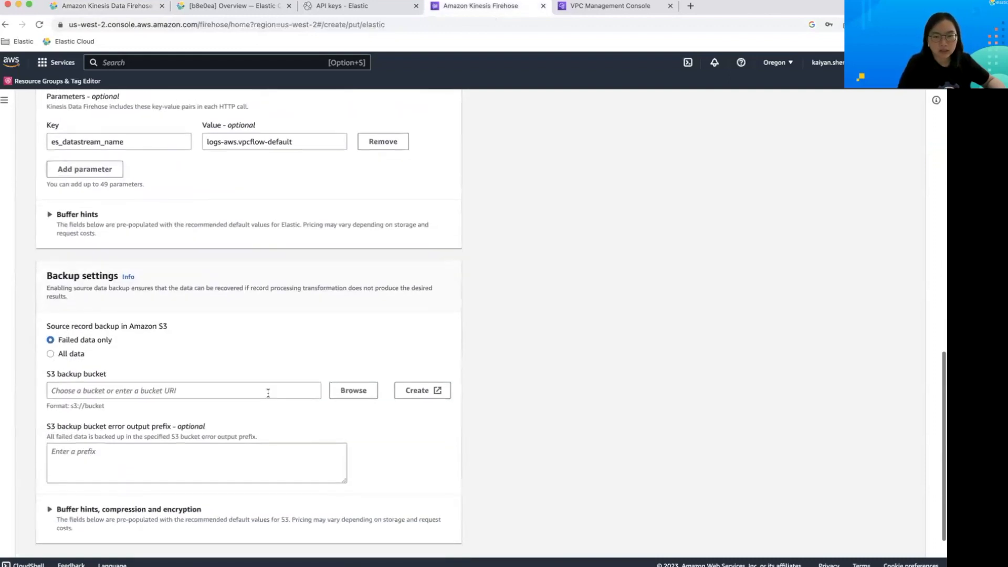
{"action": "left_click", "coordinate": [268, 390]}
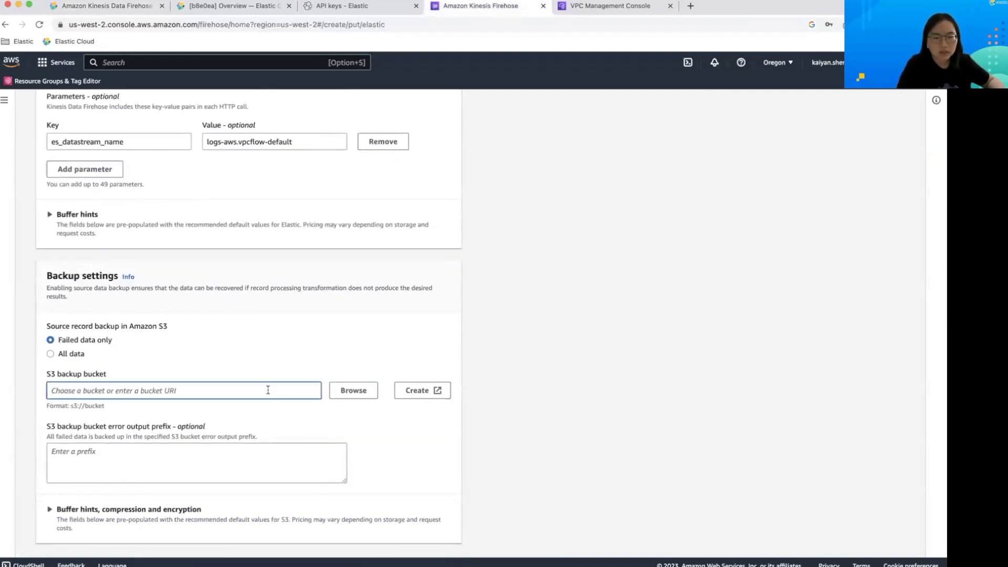
{"action": "left_click", "coordinate": [359, 392]}
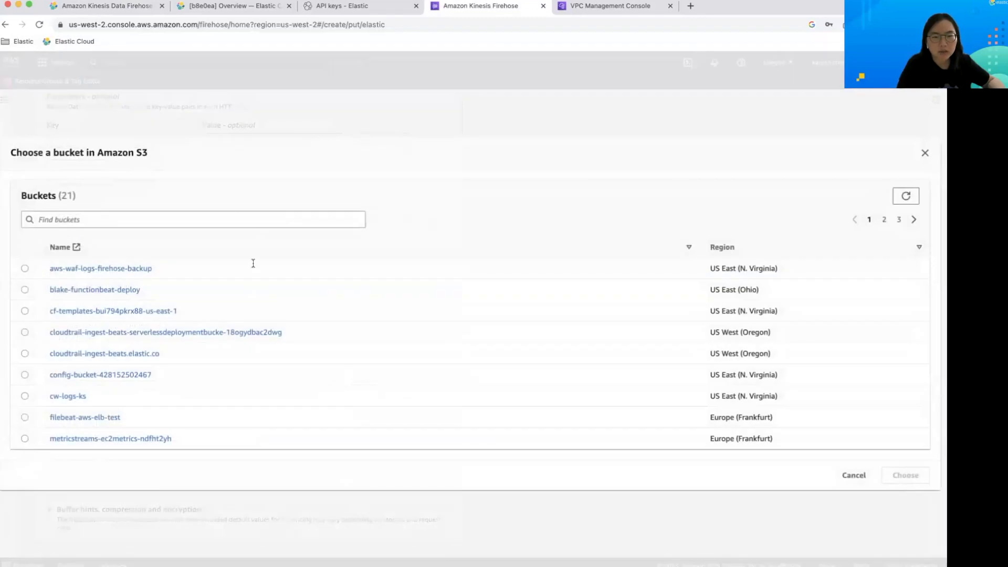
{"action": "left_click", "coordinate": [226, 220]}
{"action": "type", "text": "failed"}
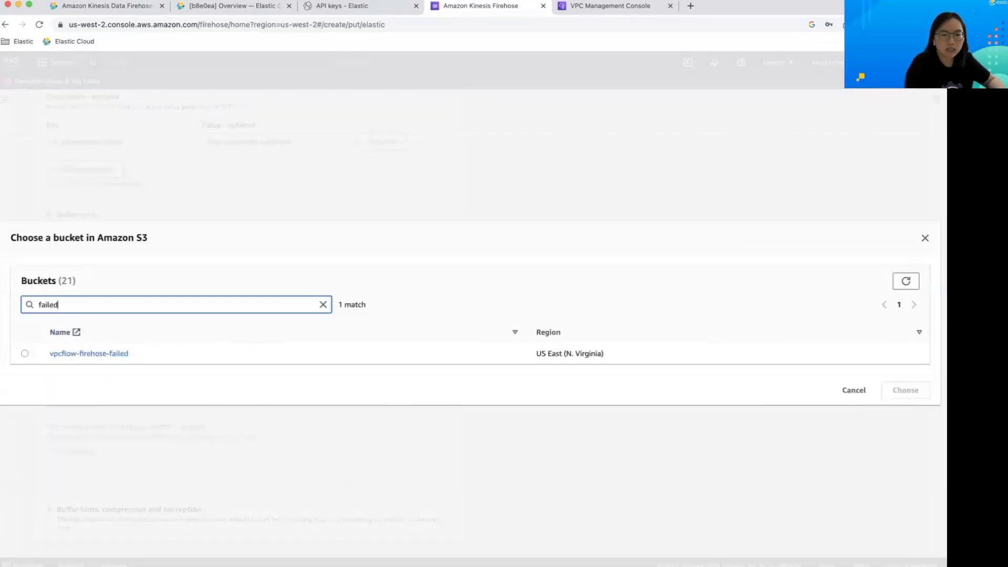
{"action": "left_click", "coordinate": [25, 354]}
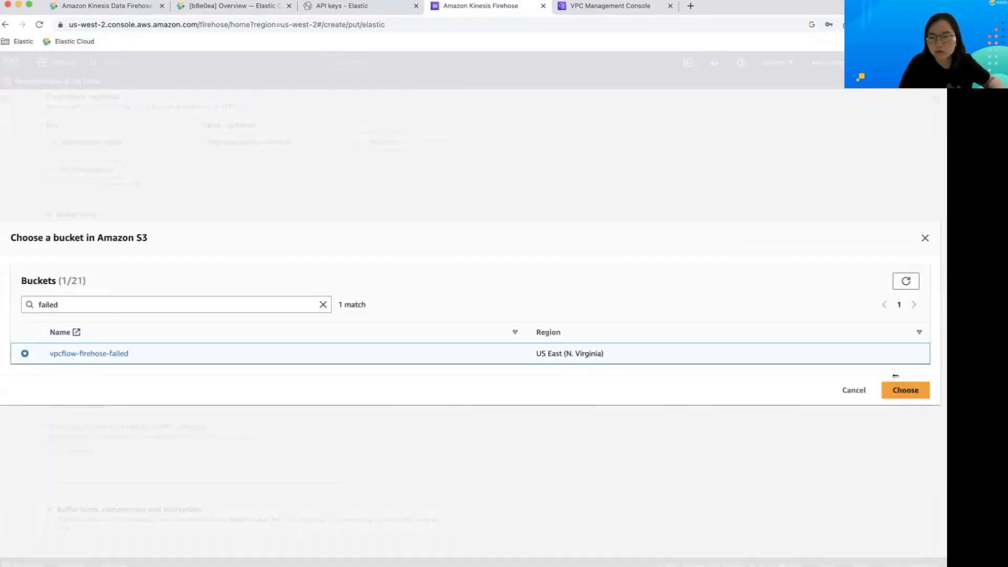
- Confirm the backup bucket and create the test-vpcflow-logs delivery stream
{"action": "left_click", "coordinate": [906, 390]}
{"action": "scroll", "coordinate": [592, 455], "scroll_direction": "down", "scroll_amount": 3}
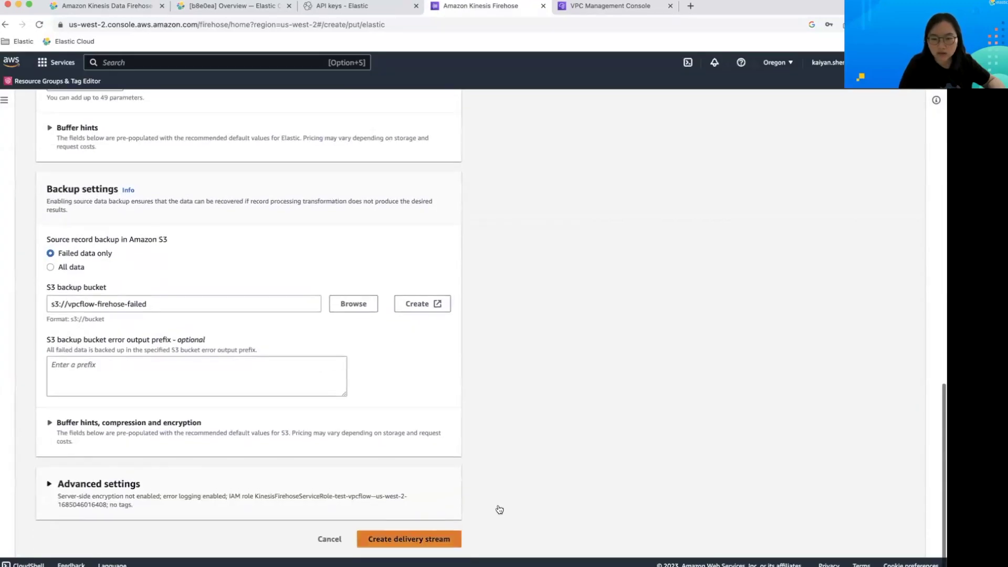
{"action": "left_click", "coordinate": [424, 542]}
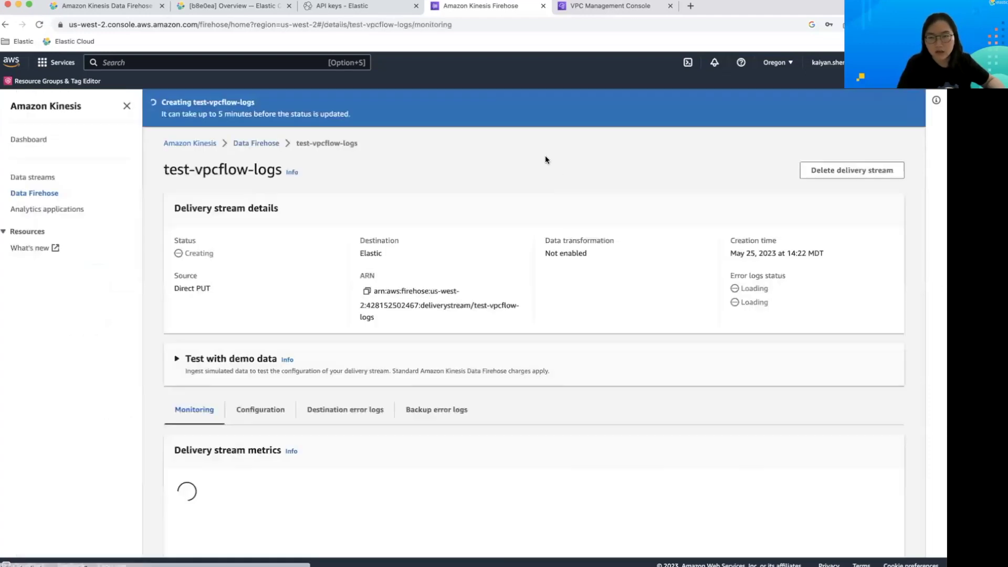
- Start a new flow log from the Flow logs tab of vpc-03089d7b
{"action": "left_click", "coordinate": [609, 5]}
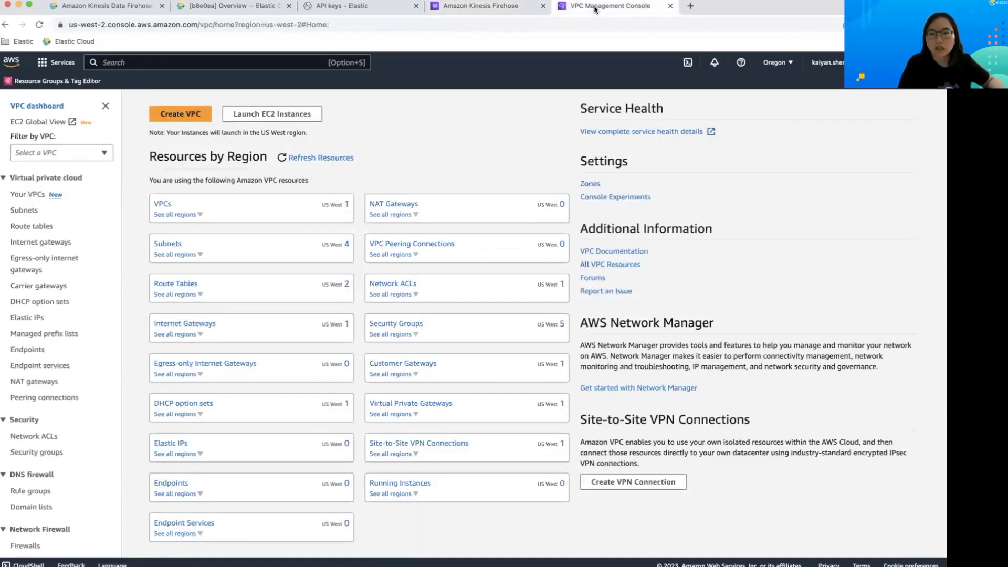
{"action": "left_click", "coordinate": [158, 207]}
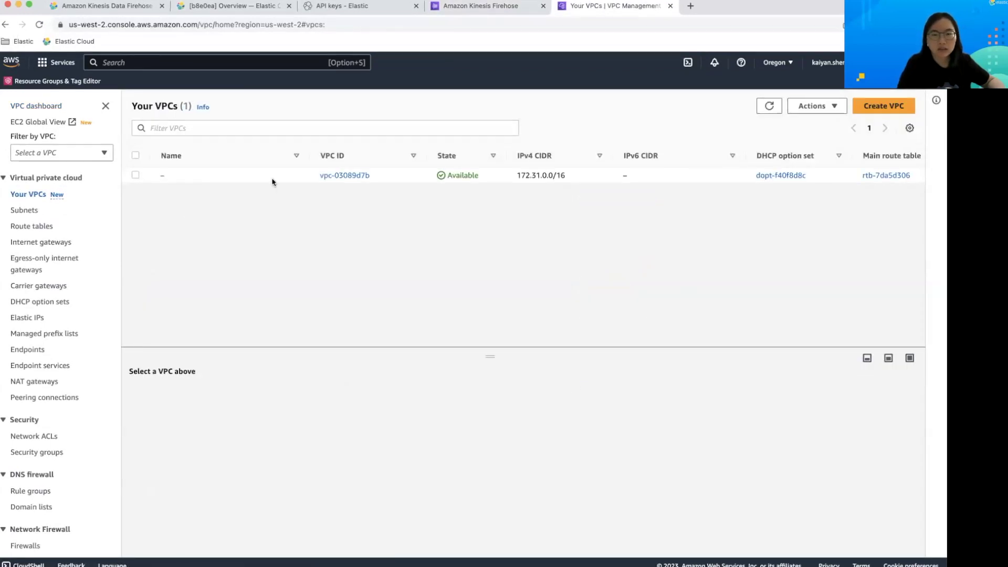
{"action": "left_click", "coordinate": [354, 177]}
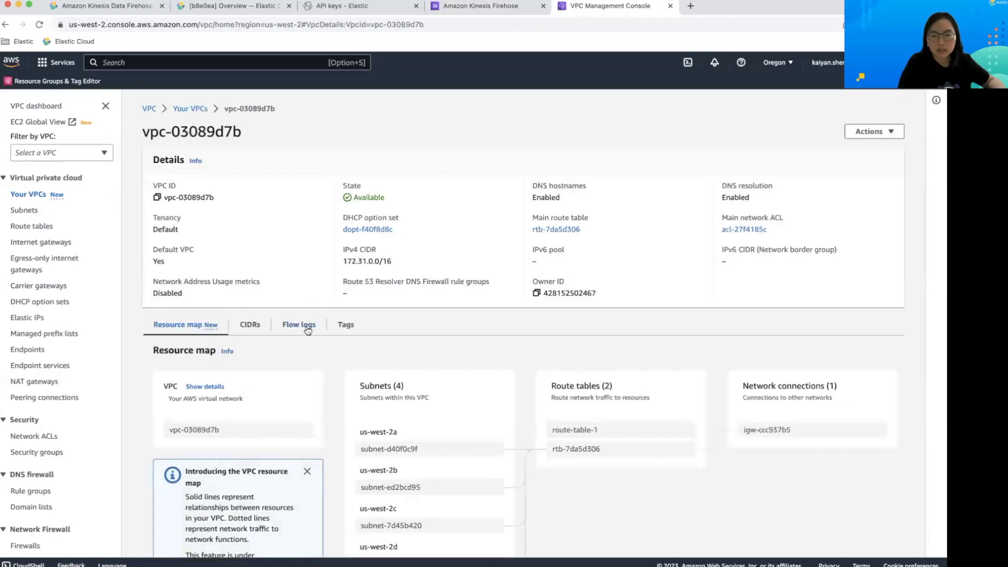
{"action": "left_click", "coordinate": [303, 326]}
{"action": "left_click", "coordinate": [882, 358]}
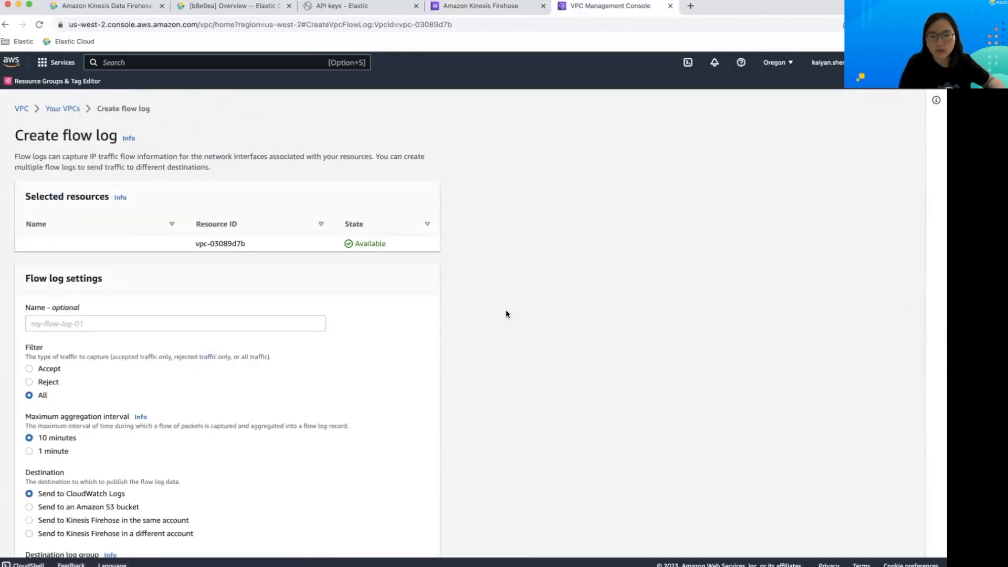
- Send the flow log to the test-vpcflow-logs Firehose stream in the same account and create it
{"action": "scroll", "coordinate": [219, 342], "scroll_direction": "down", "scroll_amount": 2}
{"action": "scroll", "coordinate": [162, 389], "scroll_direction": "down", "scroll_amount": 3}
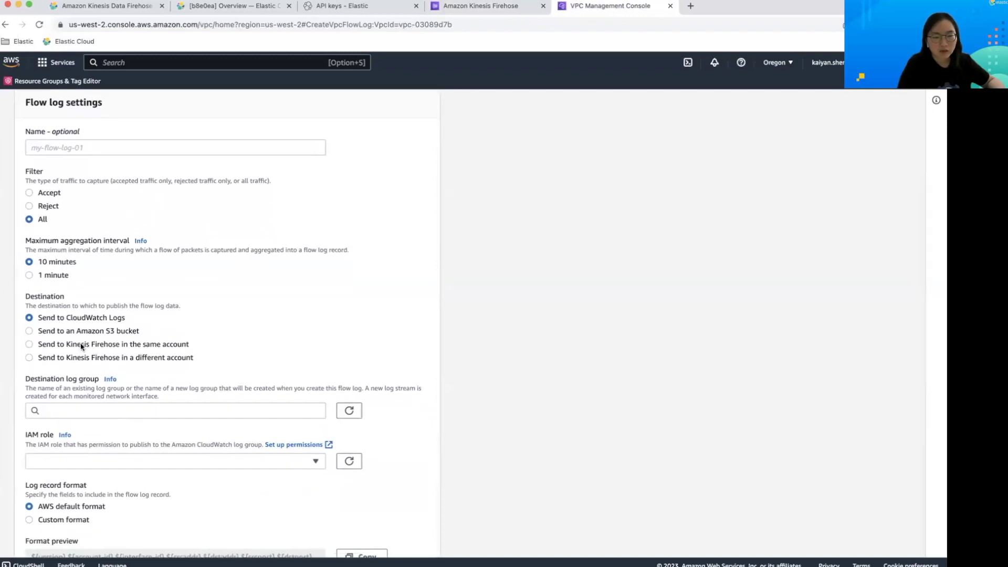
{"action": "left_click", "coordinate": [81, 346]}
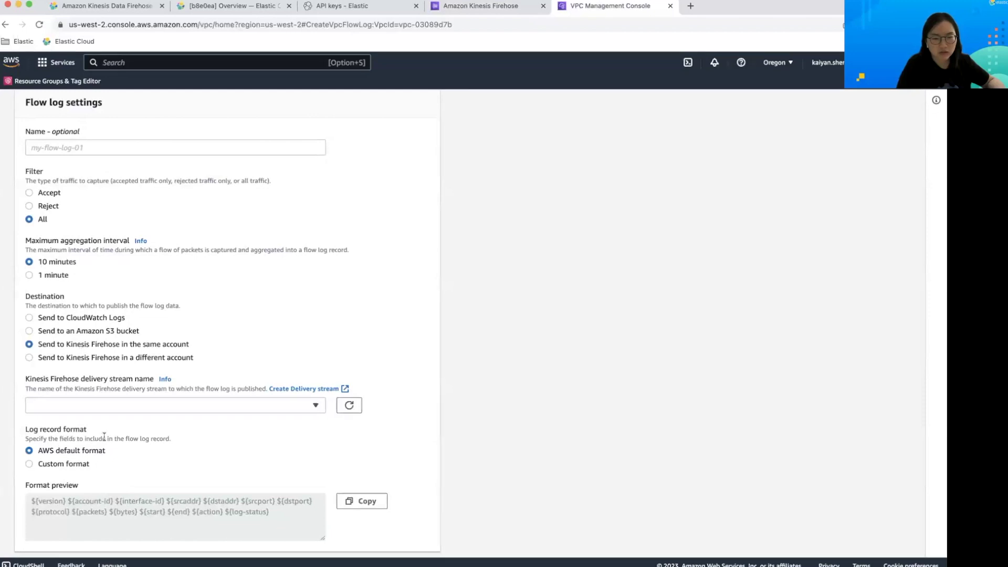
{"action": "left_click", "coordinate": [153, 407]}
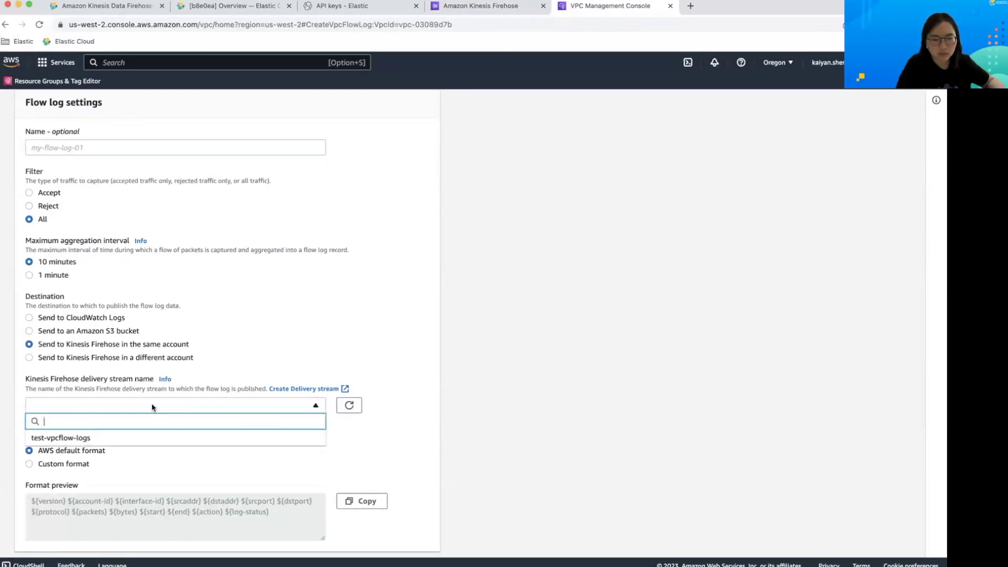
{"action": "left_click", "coordinate": [134, 439]}
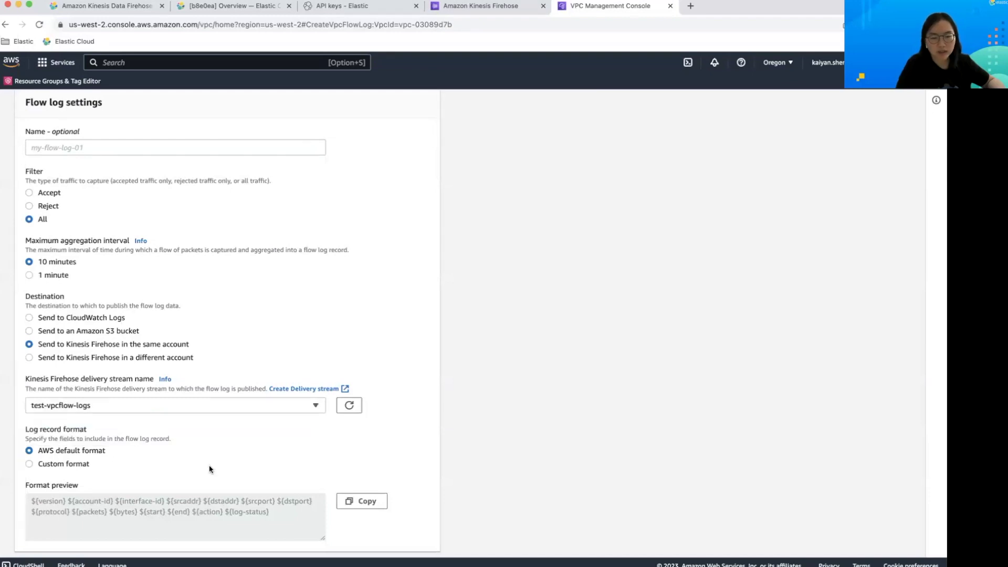
{"action": "scroll", "coordinate": [209, 469], "scroll_direction": "down", "scroll_amount": 2}
{"action": "scroll", "coordinate": [282, 500], "scroll_direction": "down", "scroll_amount": 1}
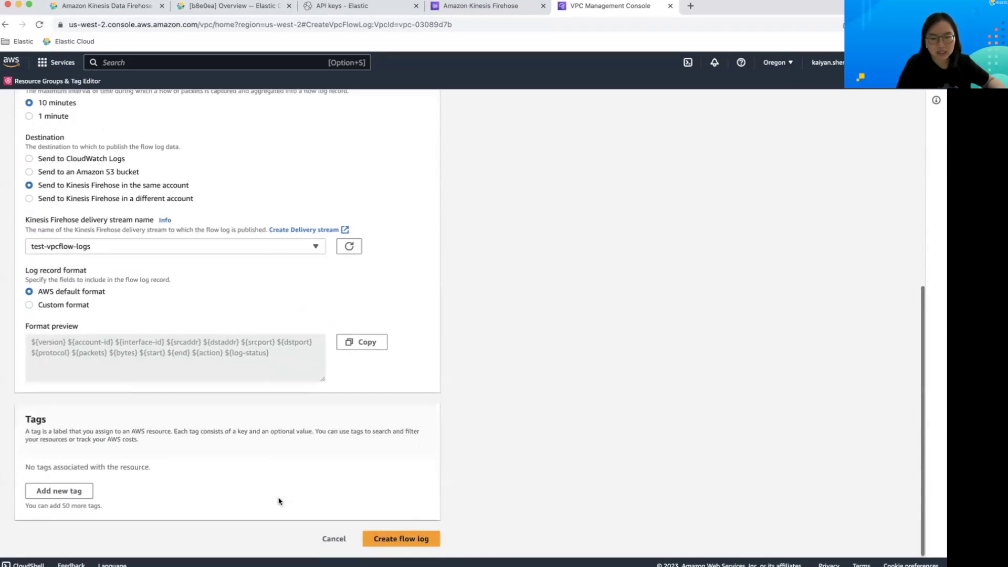
{"action": "left_click", "coordinate": [394, 540]}
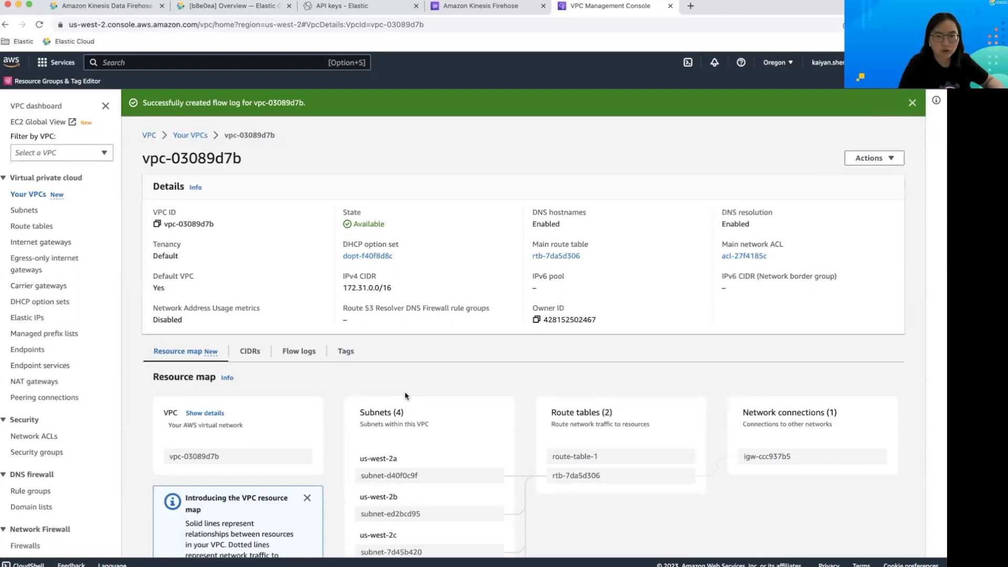
- In the Elastic tab, search Kibana dashboards for 'vpc' and open [Logs AWS] VPC Flow Log Overview
{"action": "left_click", "coordinate": [391, 10]}
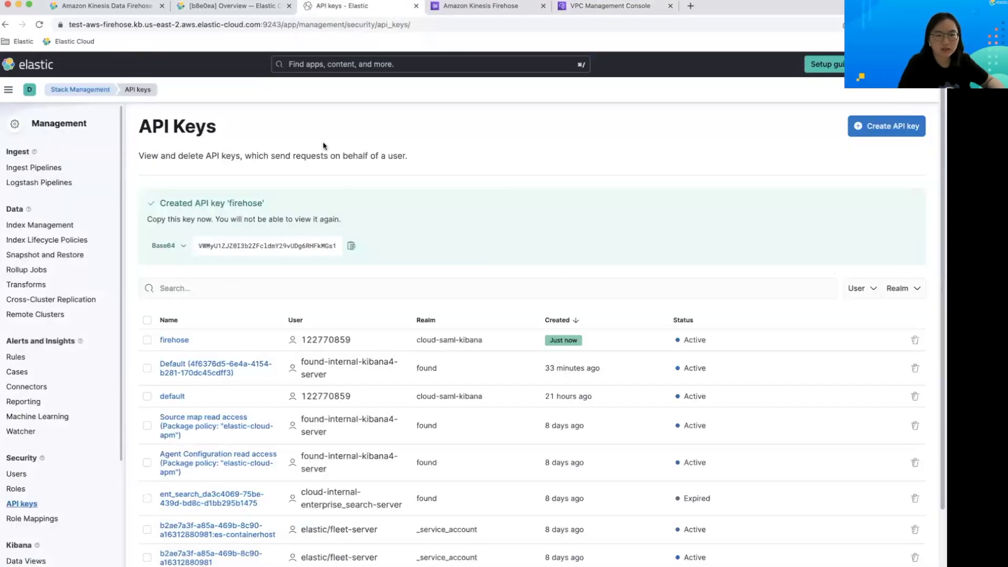
{"action": "scroll", "coordinate": [292, 225], "scroll_direction": "down", "scroll_amount": 2}
{"action": "scroll", "coordinate": [293, 227], "scroll_direction": "up", "scroll_amount": 2}
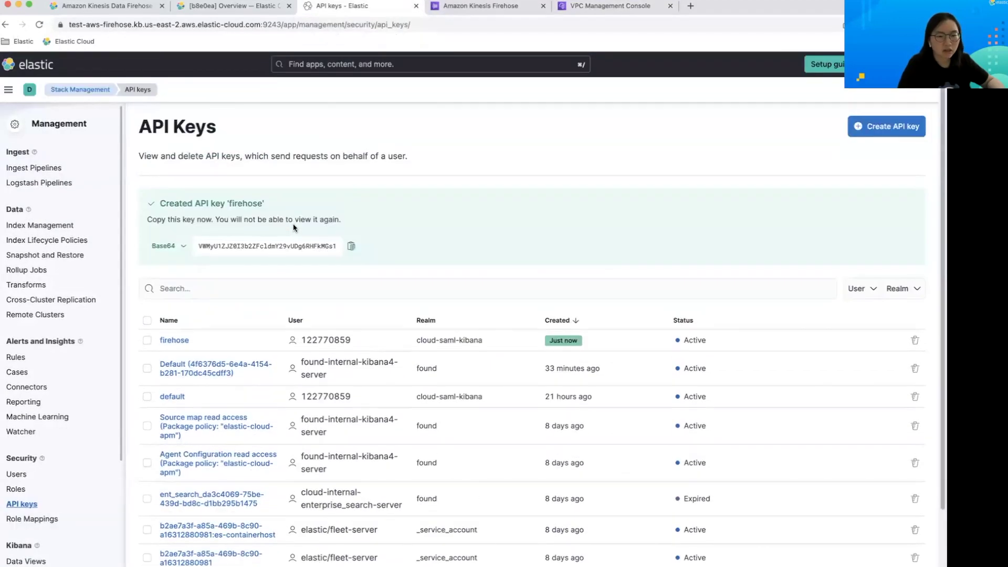
{"action": "left_click", "coordinate": [8, 89]}
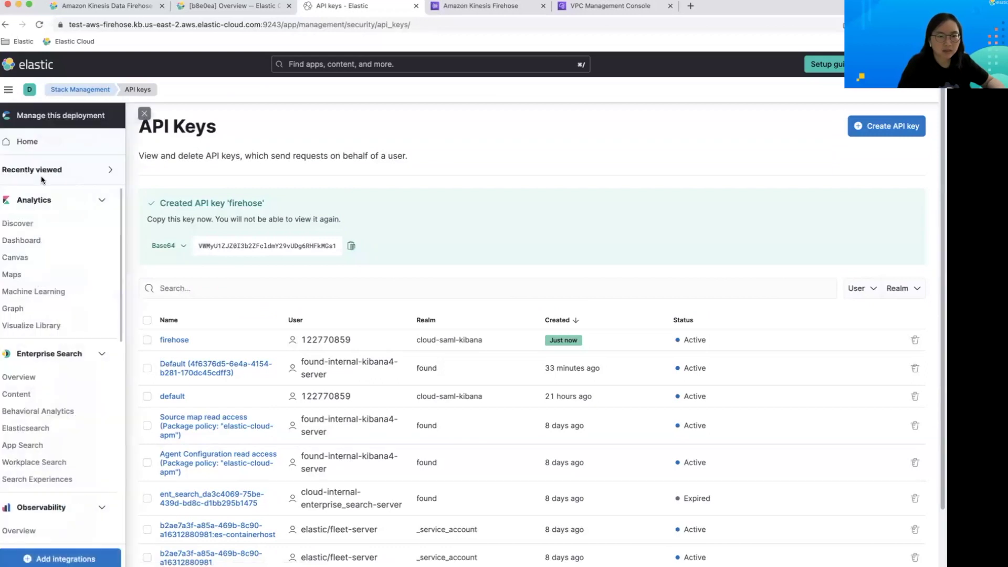
{"action": "left_click", "coordinate": [42, 241]}
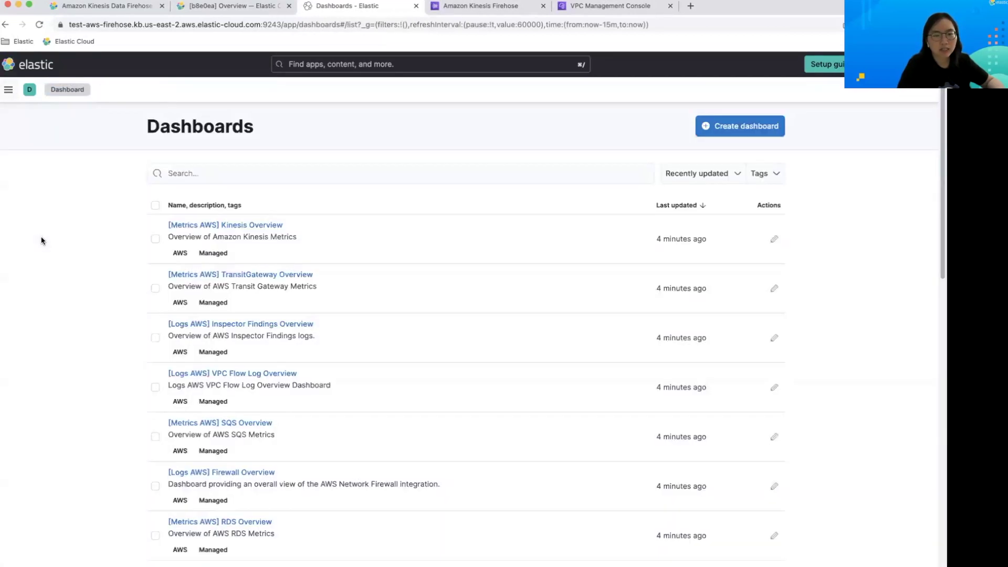
{"action": "left_click", "coordinate": [218, 171]}
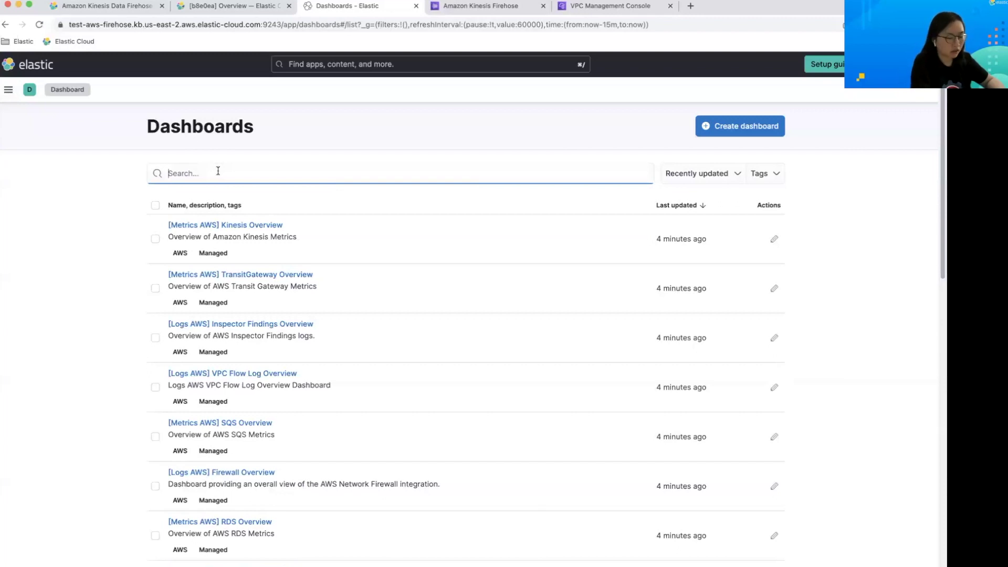
{"action": "type", "text": "vpc"}
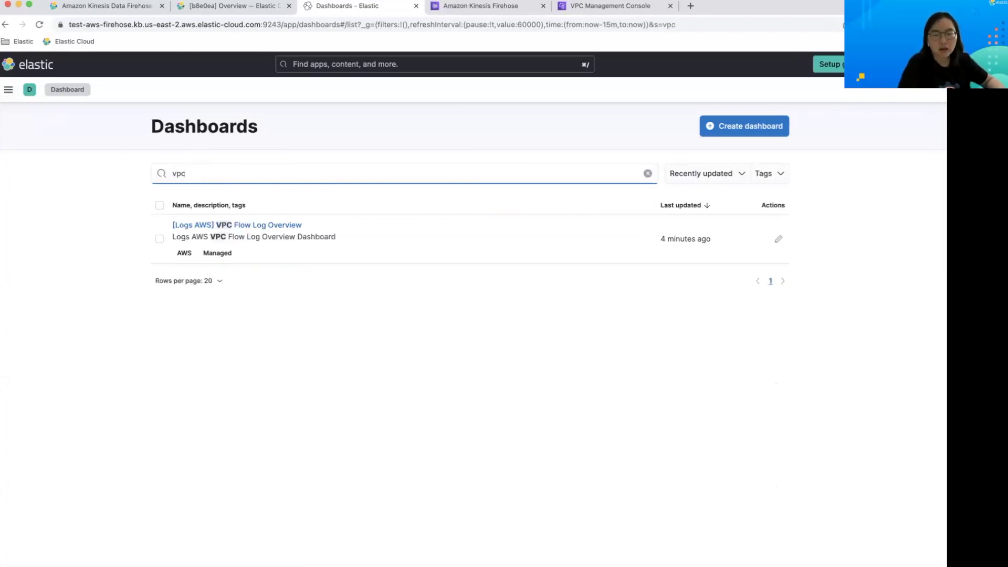
{"action": "left_click", "coordinate": [246, 226]}
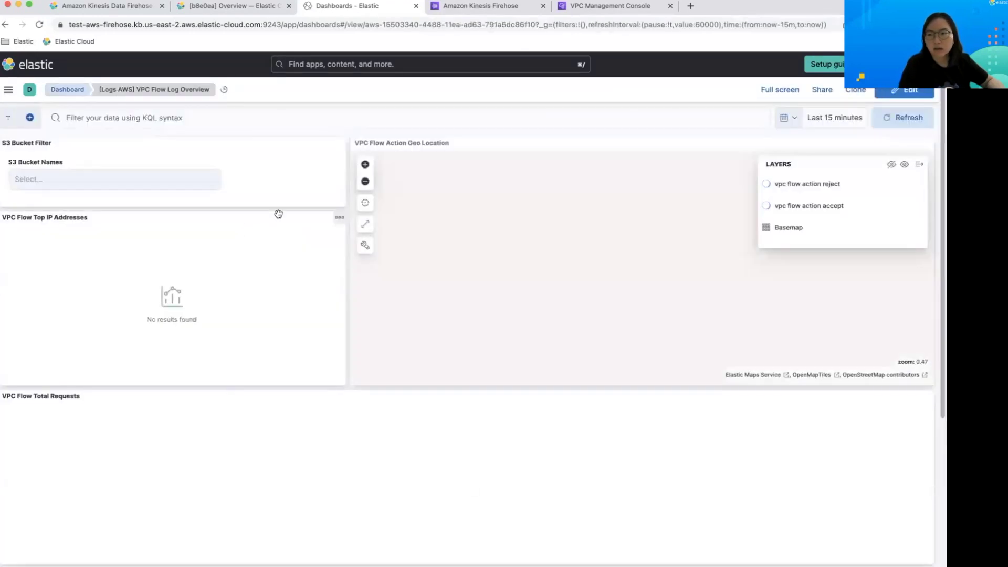
- Change the dashboard time range start to 1 week ago, then scroll down to the VPC Flow Reject Logs table
{"action": "left_click", "coordinate": [817, 130]}
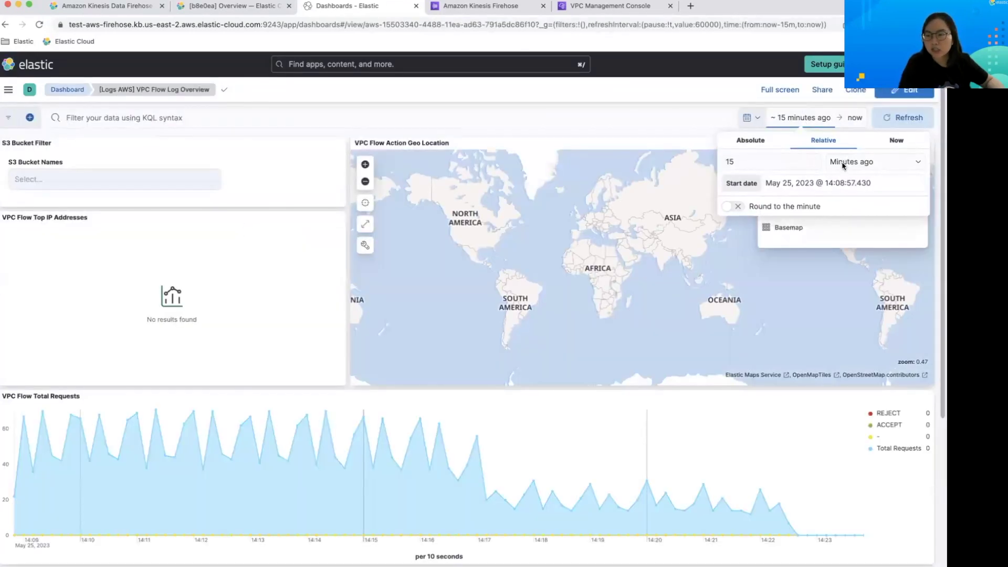
{"action": "left_click", "coordinate": [783, 163]}
{"action": "key", "text": "BackSpace"}
{"action": "left_click", "coordinate": [869, 167]}
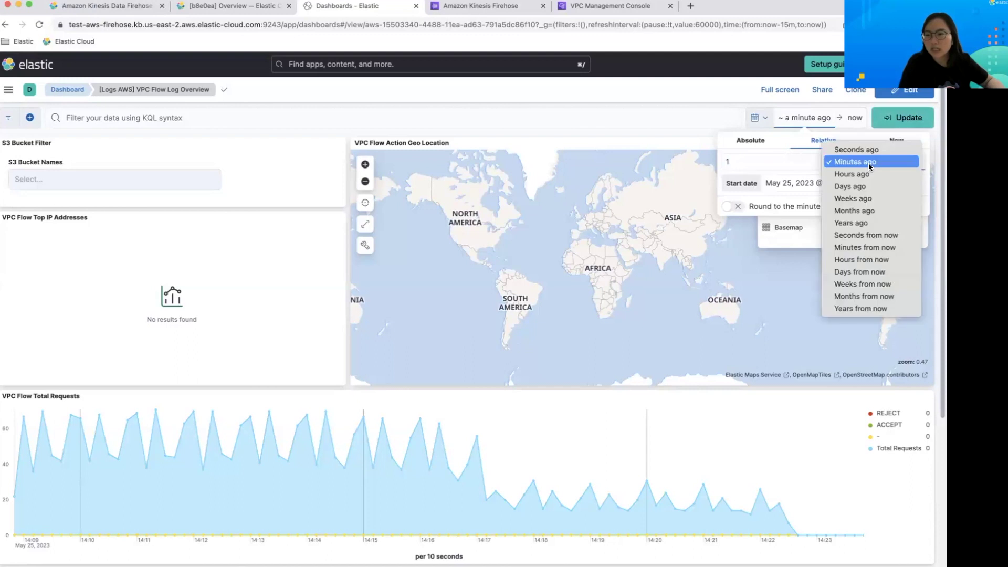
{"action": "left_click", "coordinate": [865, 198]}
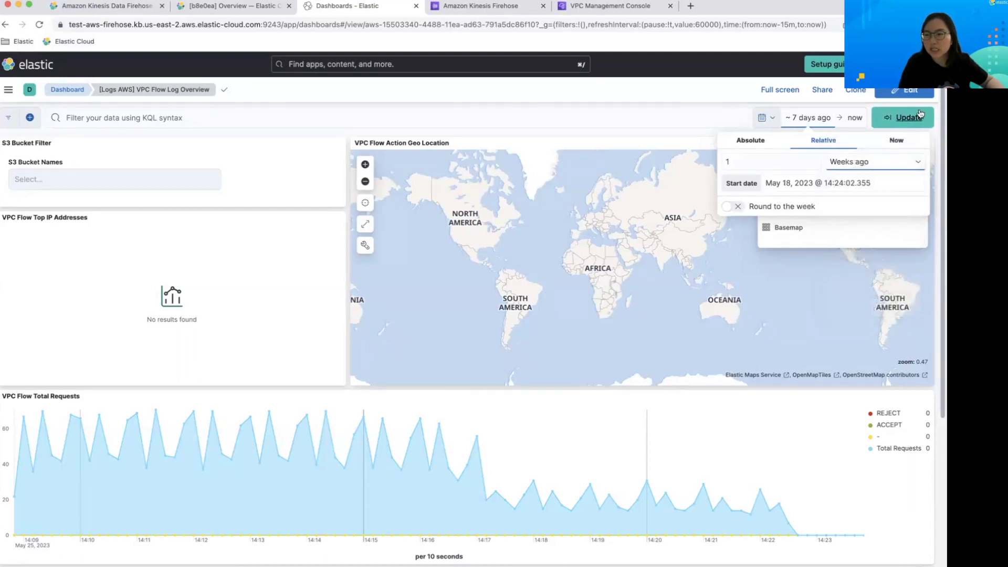
{"action": "left_click", "coordinate": [916, 118]}
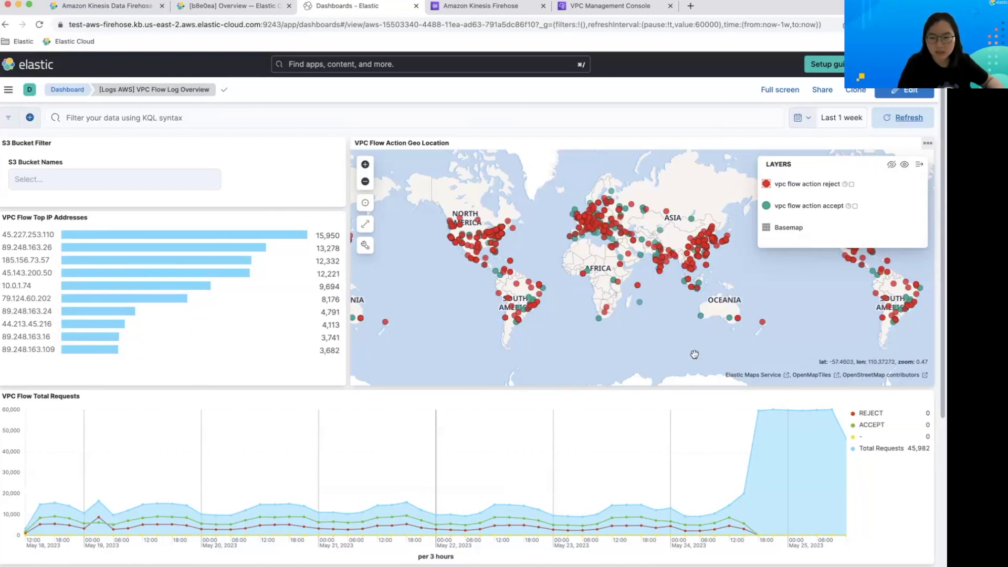
{"action": "scroll", "coordinate": [694, 354], "scroll_direction": "down", "scroll_amount": 5}
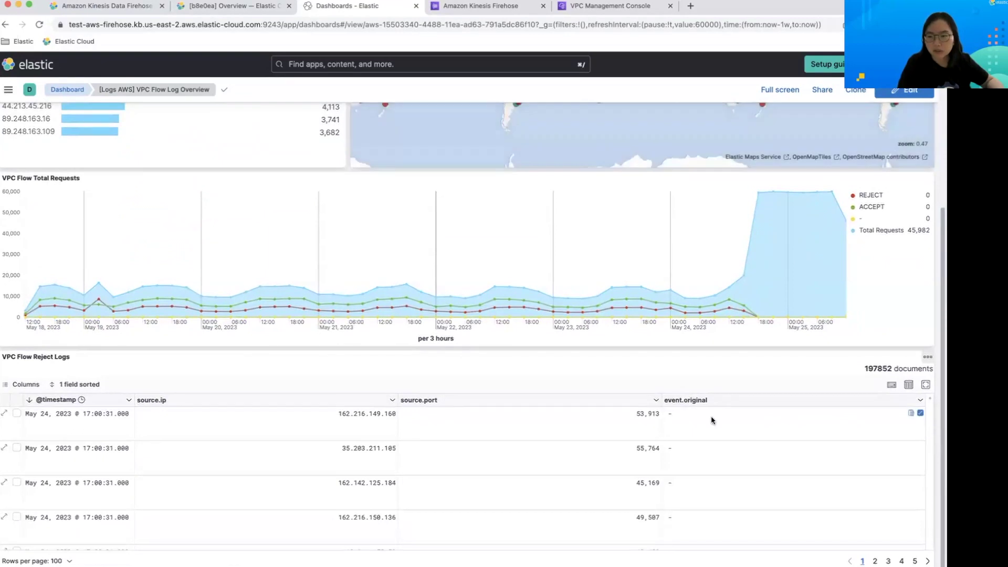
{"action": "scroll", "coordinate": [711, 419], "scroll_direction": "down", "scroll_amount": 1}
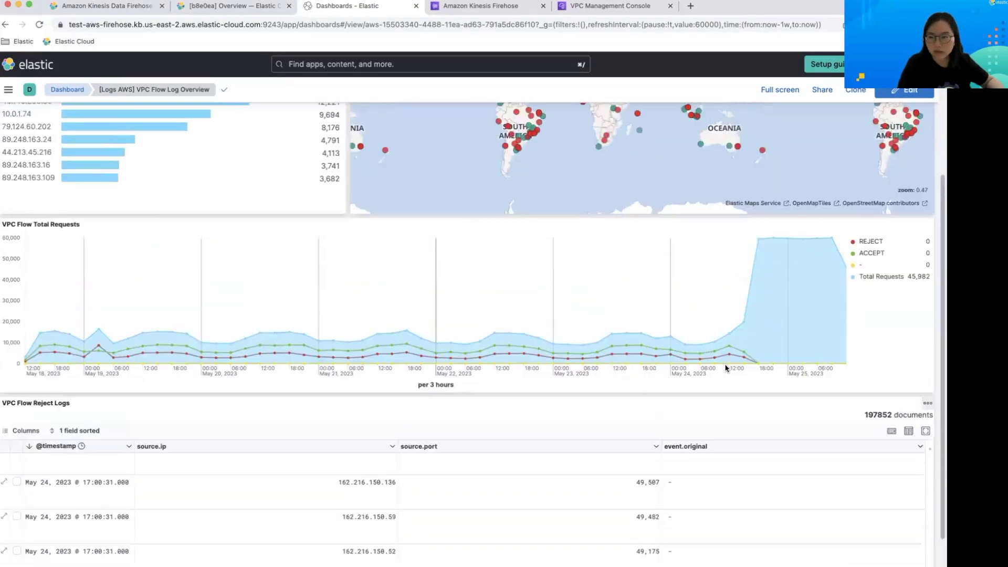